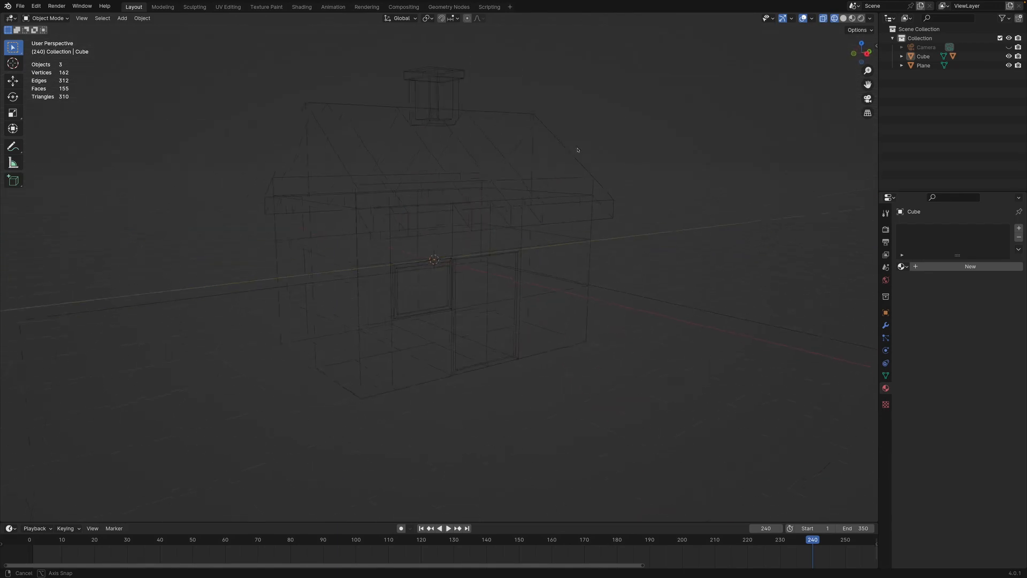
- Turn off the X-ray display and switch the viewport to Material Preview shading to view the house
key(alt+z)
click(844, 18)
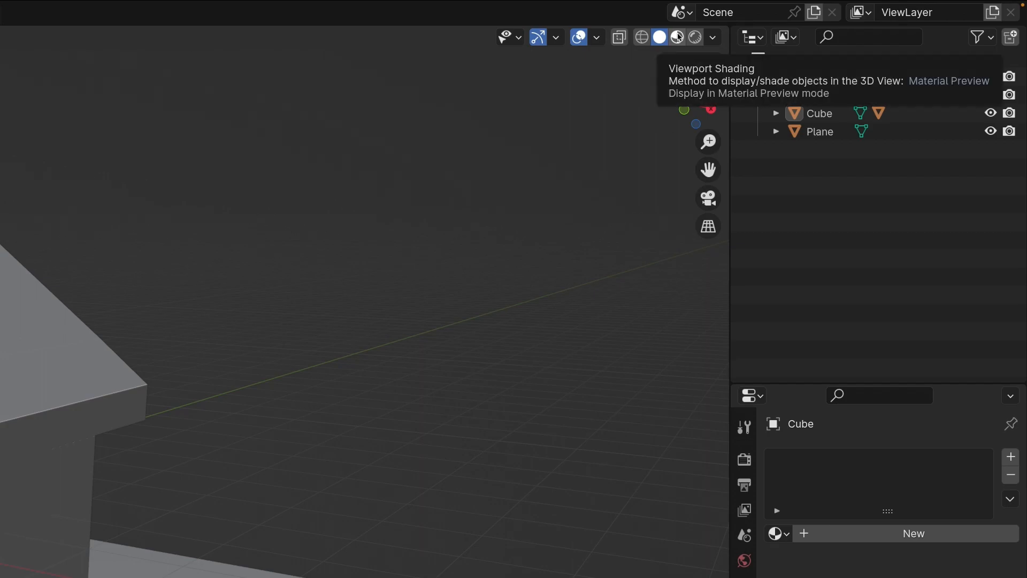
click(677, 36)
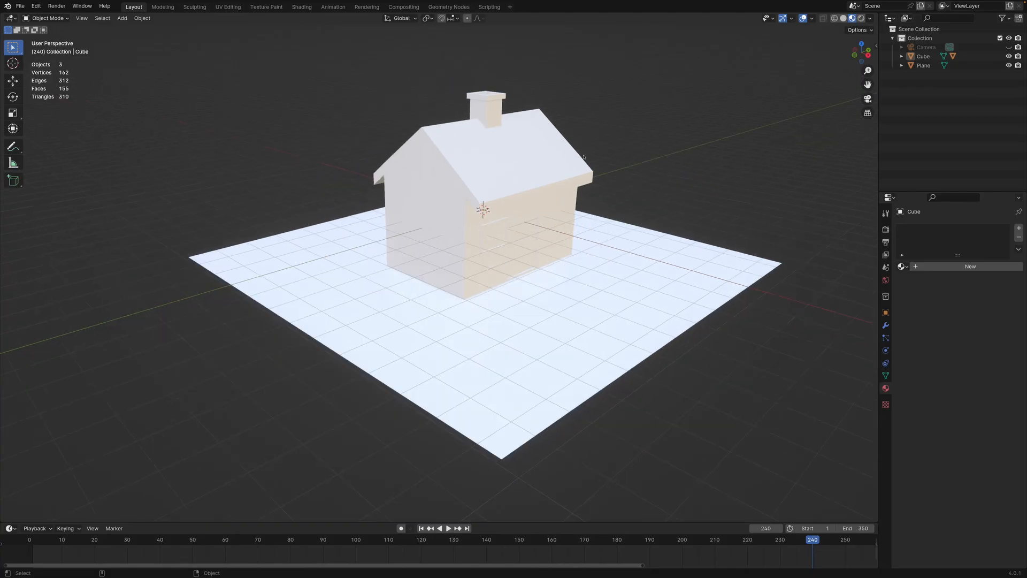
scroll(583, 157, up, 3)
middle_drag(584, 157, 602, 177)
mouse_move(539, 175)
shift+middle_down()
mouse_move(561, 180)
mouse_move(536, 213)
mouse_move(508, 225)
mouse_move(541, 214)
shift+middle_up()
shift+middle_drag(692, 188, 674, 200)
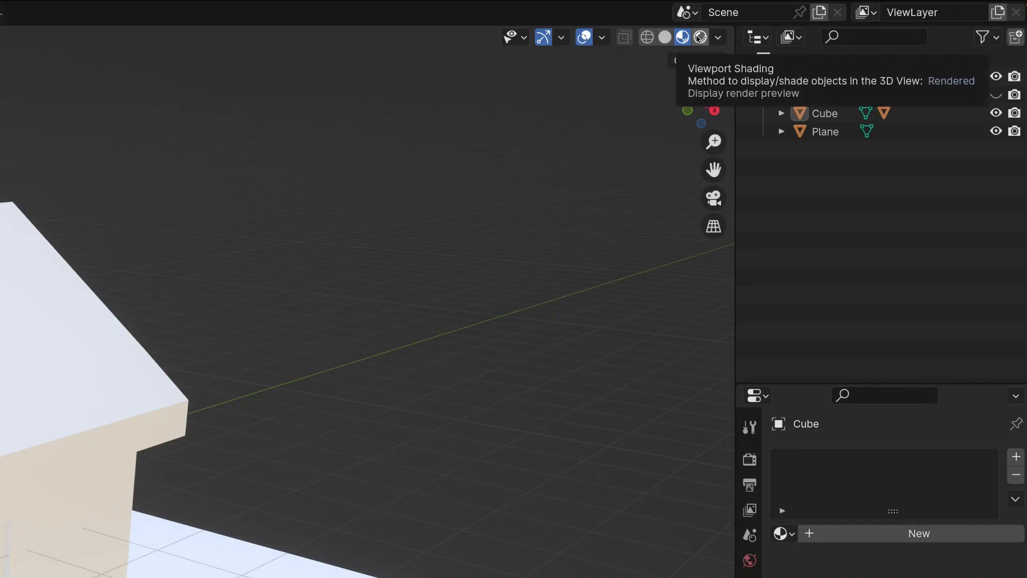
- Switch the viewport to Rendered shading and add a Sun light to the scene
click(699, 38)
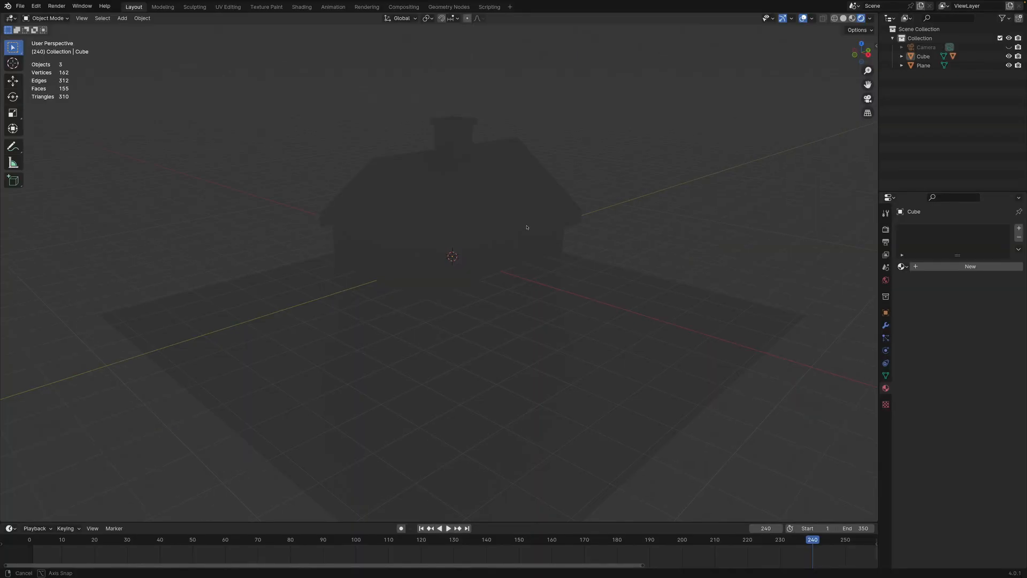
middle_drag(527, 227, 479, 221)
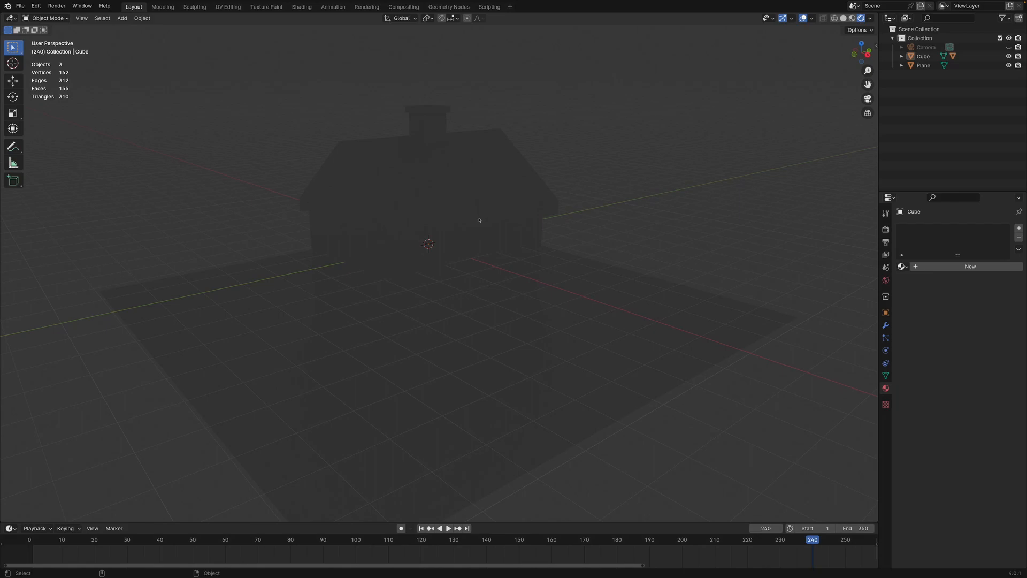
key(shift+a)
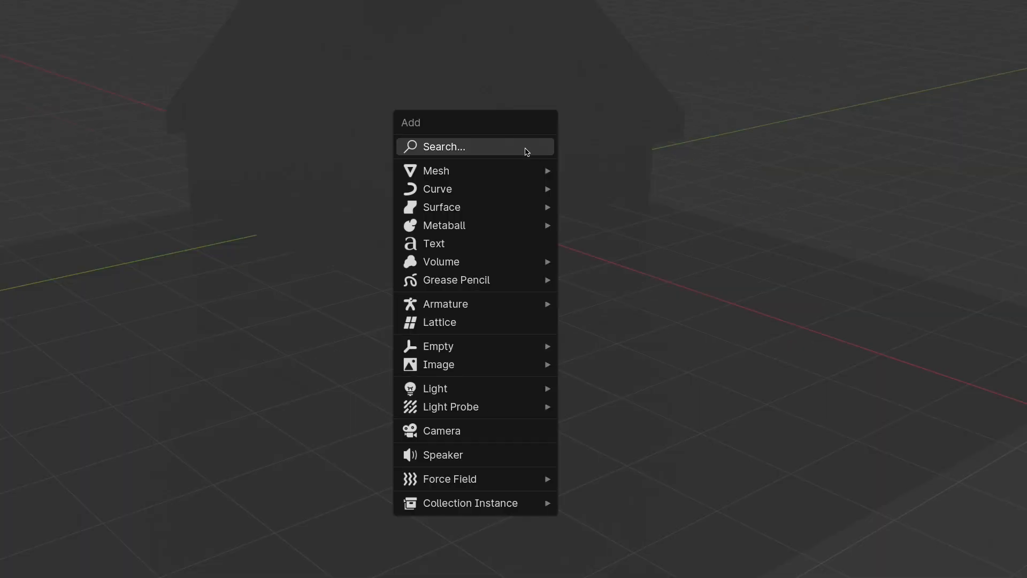
mouse_move(485, 340)
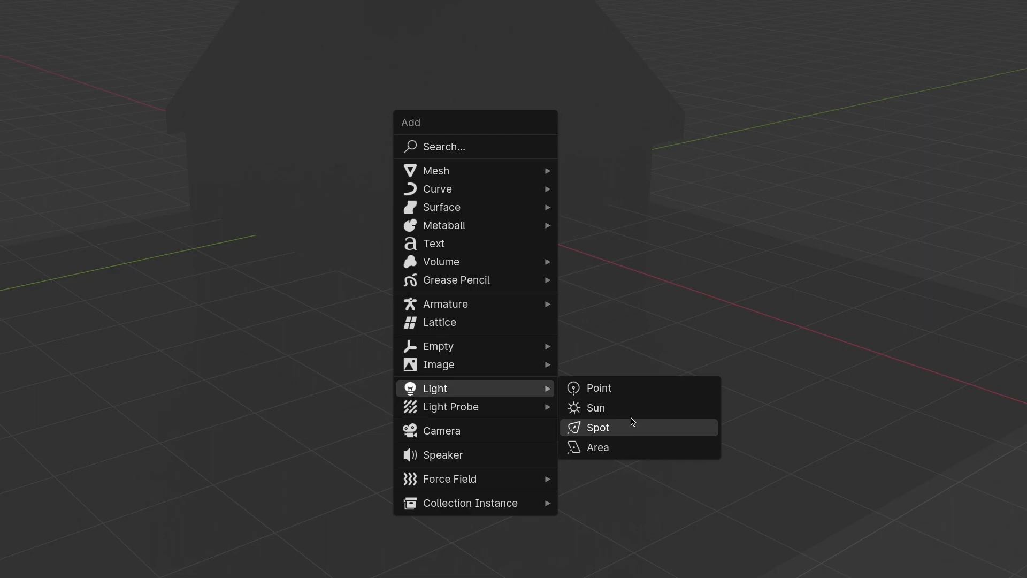
click(631, 409)
middle_drag(542, 291, 522, 332)
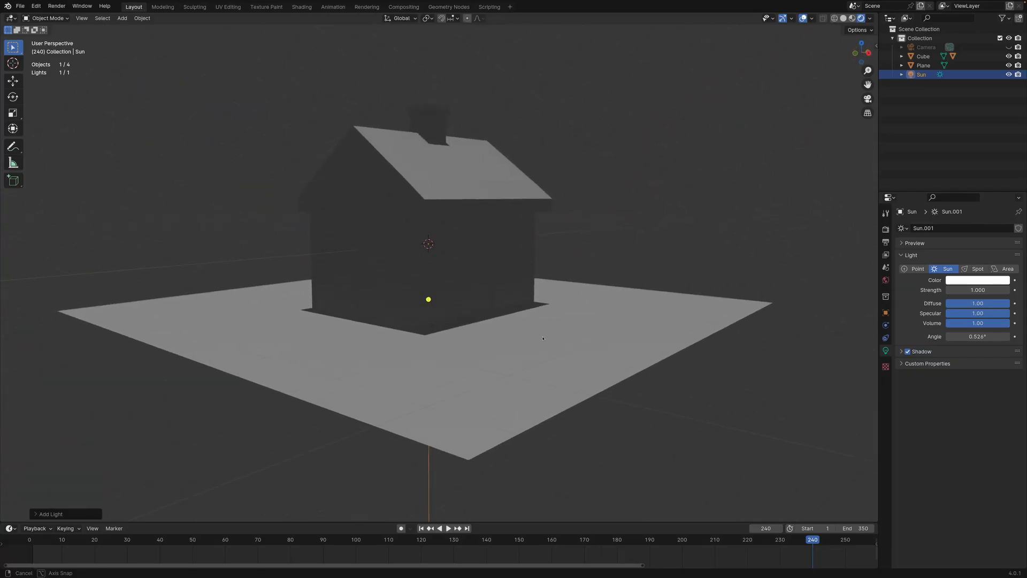
scroll(521, 335, down, 3)
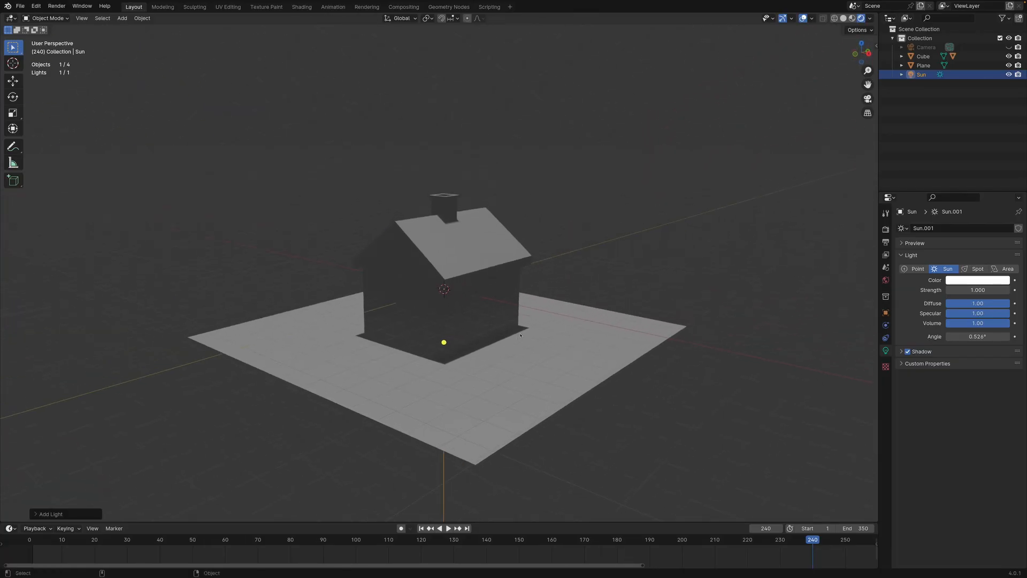
- Move the Sun light up and away from the house, then rotate it about 45° to shine toward the house
key(g)
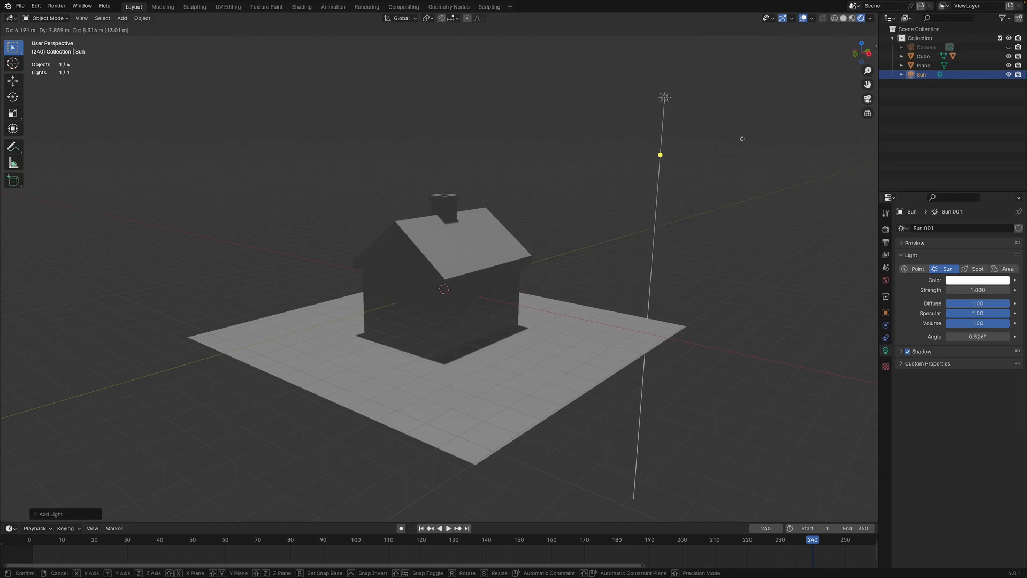
click(740, 167)
shift+middle_drag(740, 167, 578, 229)
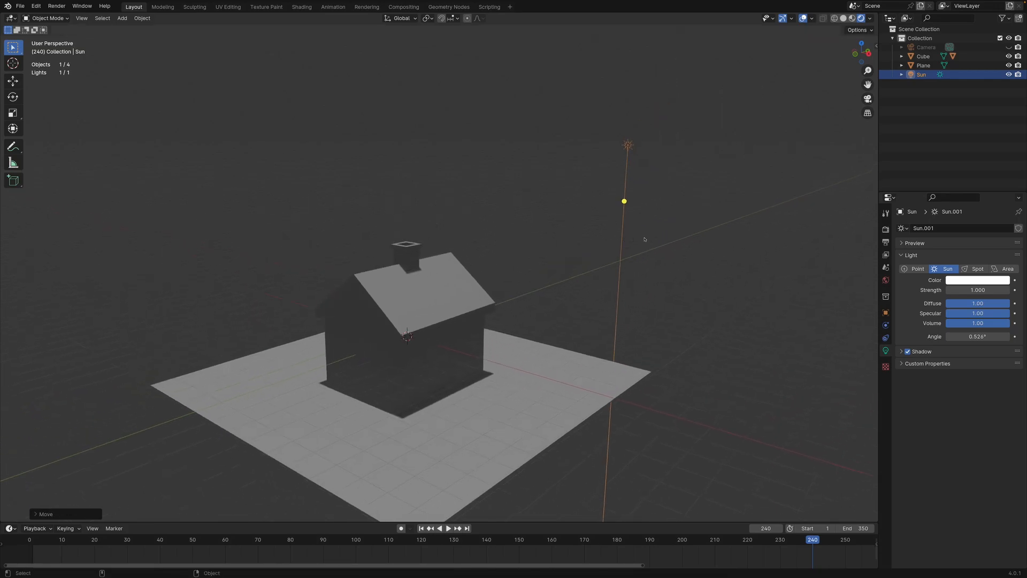
key(r)
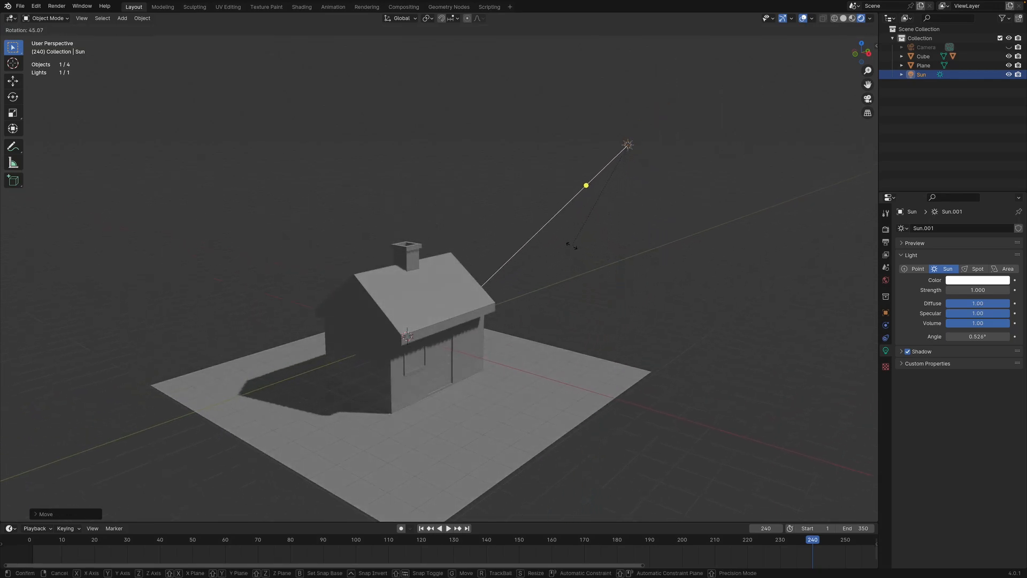
click(572, 245)
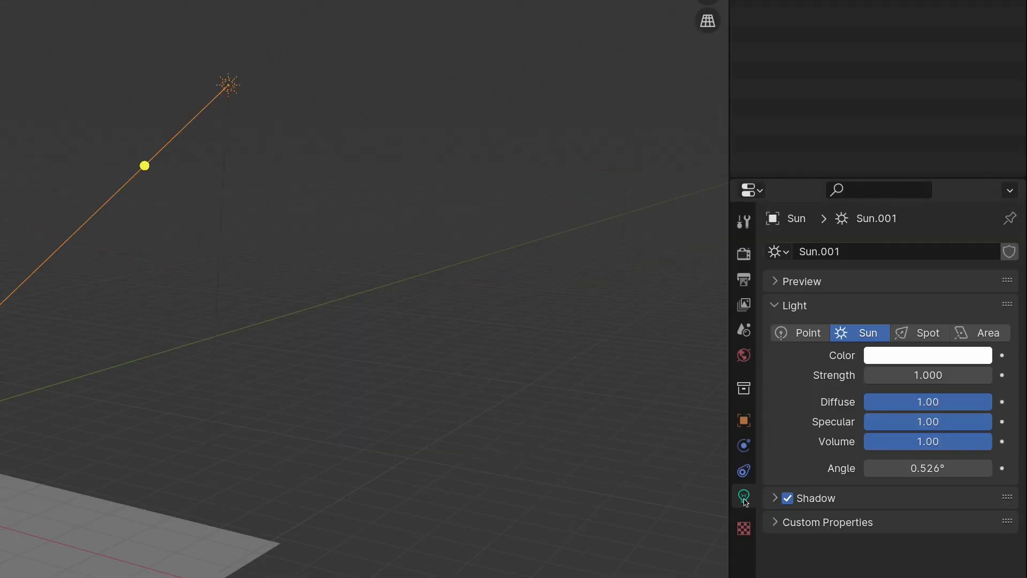
- Give the Sun light a pale warm color and set its strength to 3
click(913, 355)
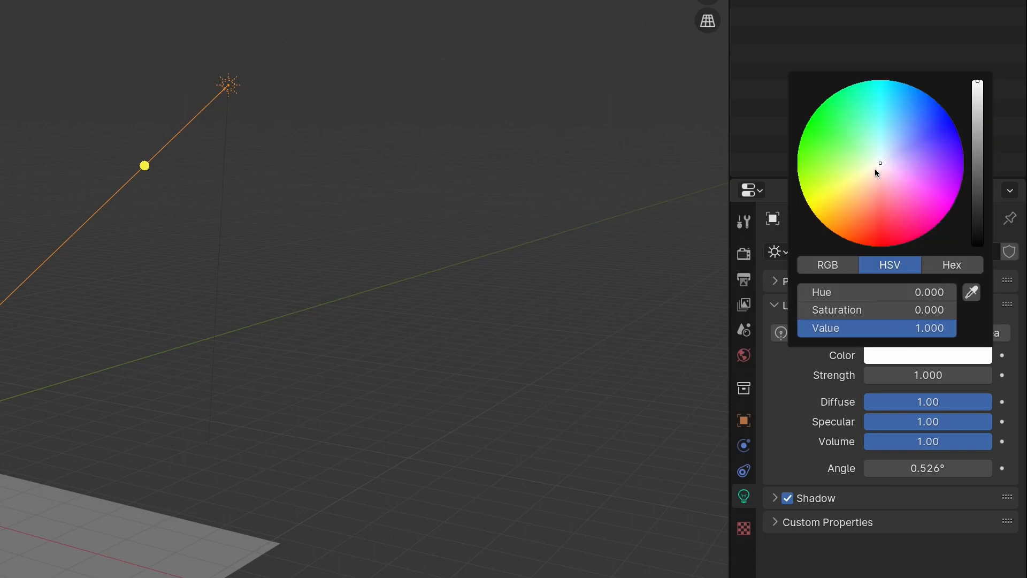
drag(875, 170, 878, 172)
click(935, 373)
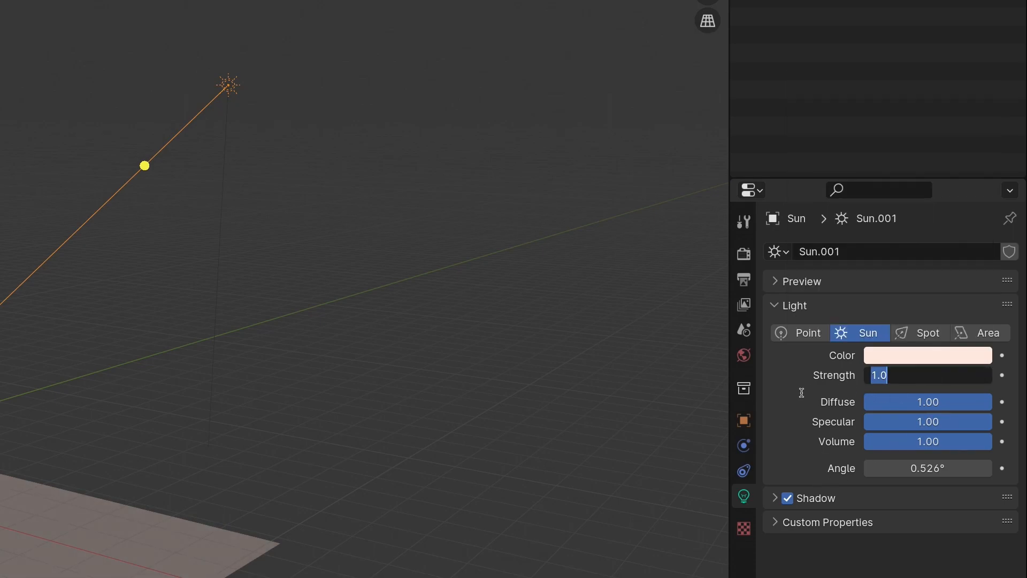
text(3)
key(Return)
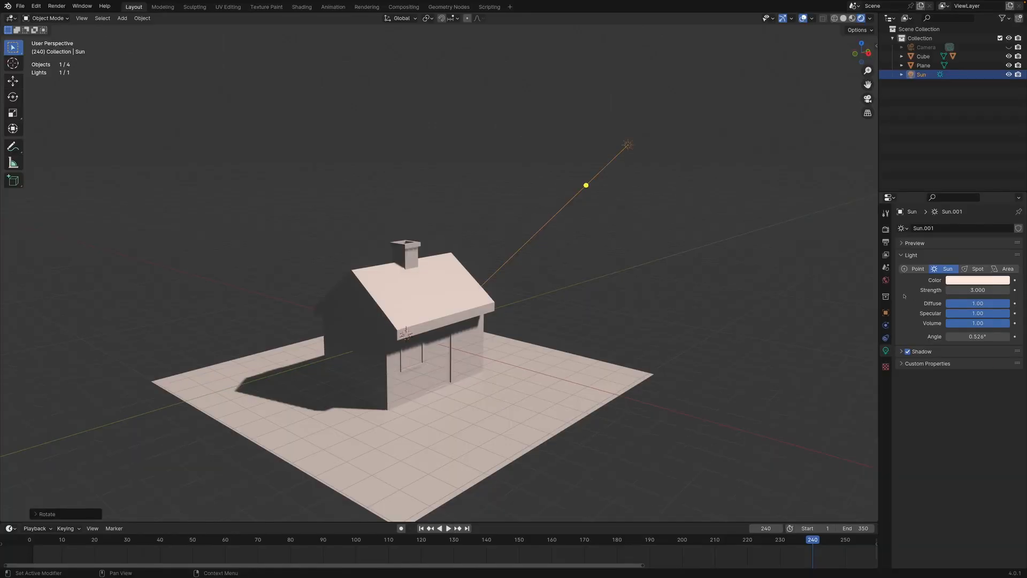
- Fine-tune the Sun light's direction with a free trackball rotation and check the shadows on the house
middle_drag(615, 268, 546, 257)
scroll(509, 270, up, 1)
middle_drag(495, 278, 535, 309)
scroll(486, 280, up, 1)
scroll(537, 245, up, 1)
scroll(557, 257, down, 1)
scroll(546, 275, down, 2)
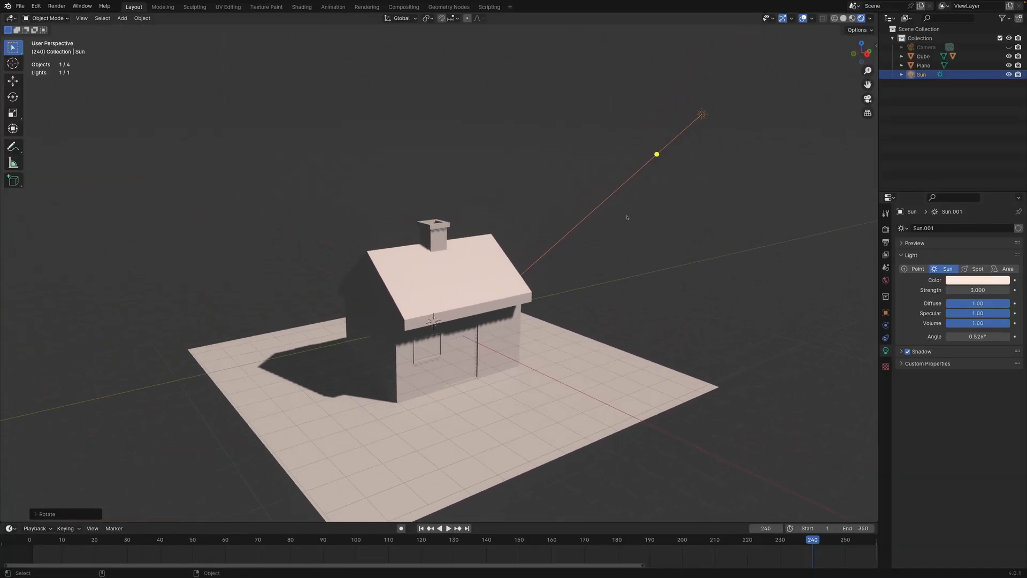
key(r)
key(r)
click(635, 237)
middle_drag(635, 238, 511, 264)
scroll(517, 267, up, 2)
scroll(511, 264, down, 3)
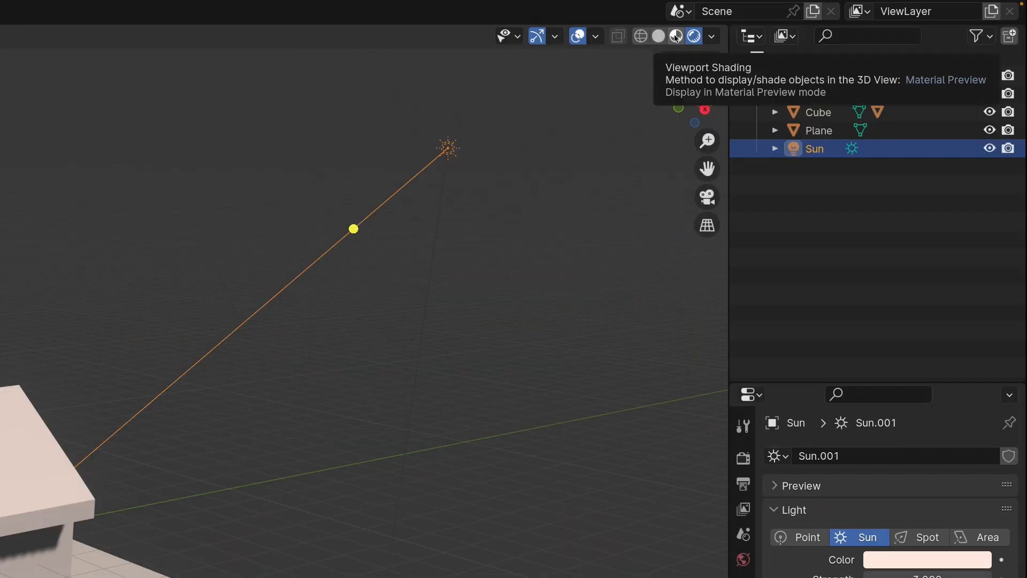
- Switch to Material Preview shading and give the house body a new material named HouseBase
click(677, 35)
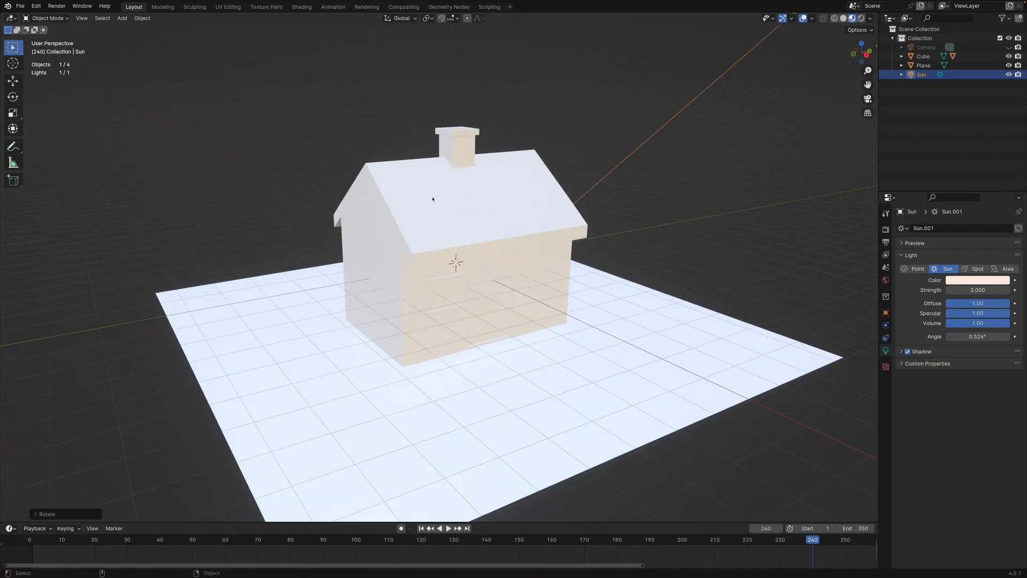
click(441, 214)
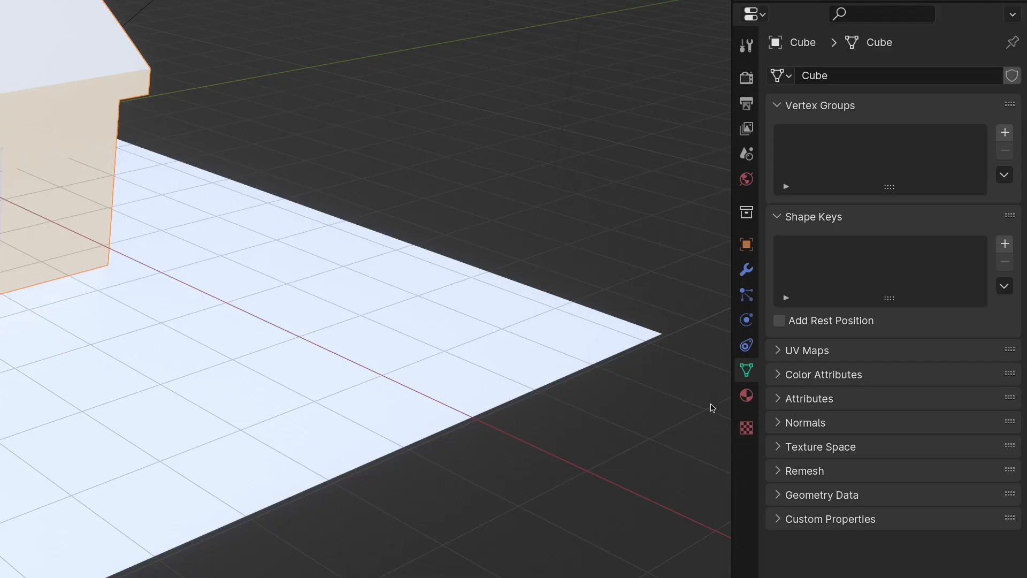
click(747, 396)
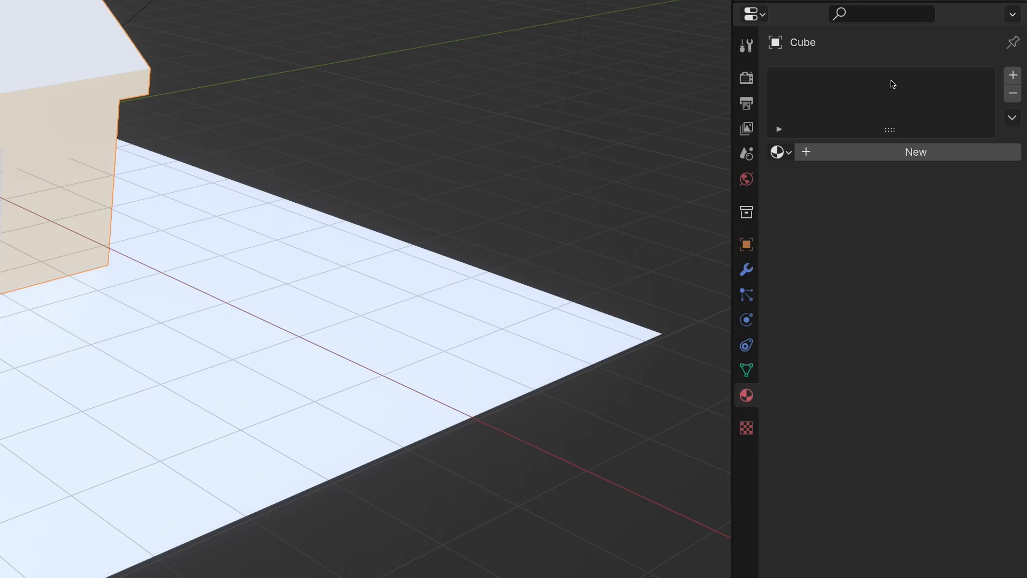
click(911, 153)
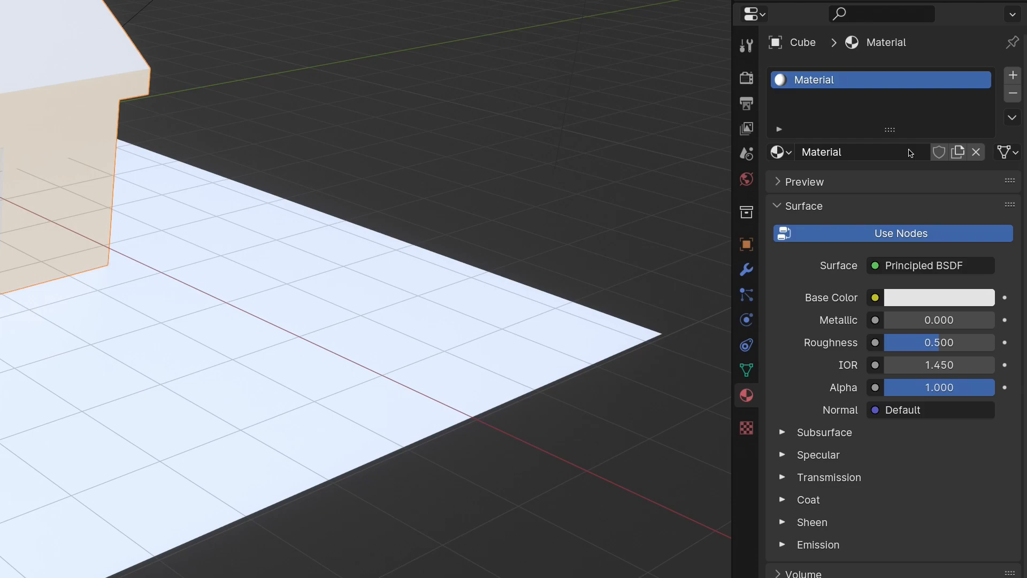
double_click(844, 79)
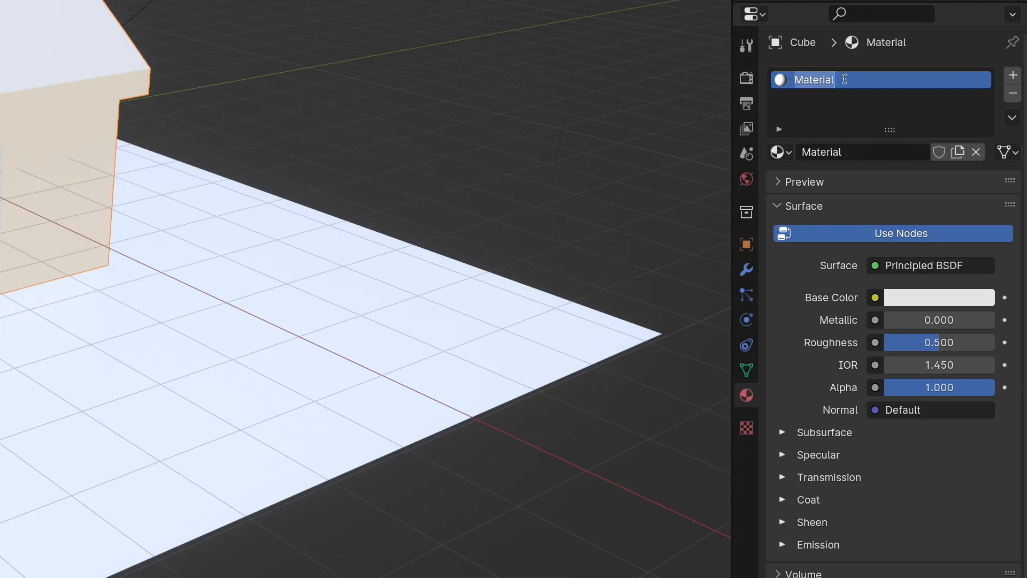
text(HouseBase)
key(Return)
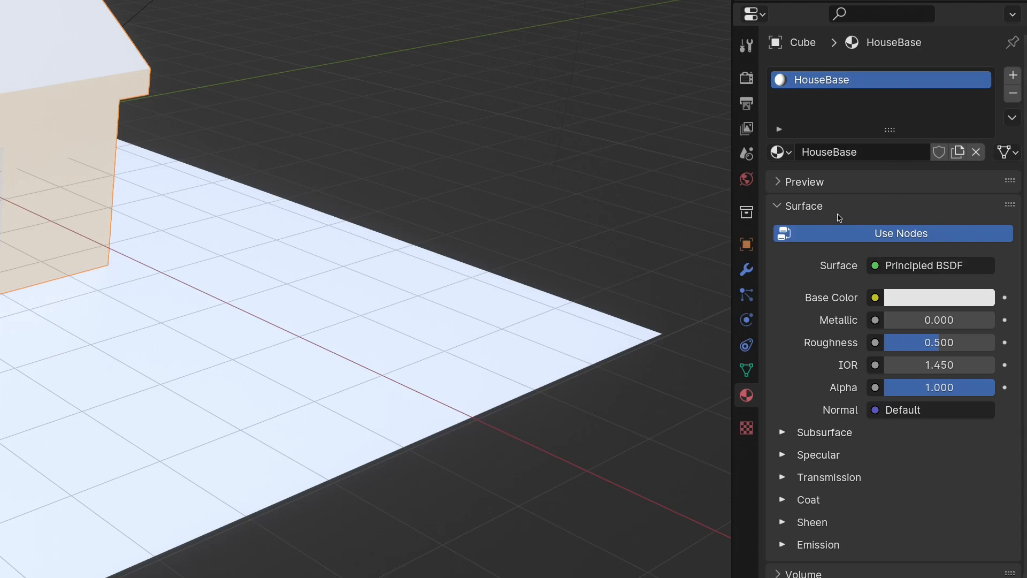
- Set the HouseBase material's base color to a slightly darkened red
scroll(825, 281, down, 1)
scroll(822, 288, up, 1)
scroll(821, 288, down, 4)
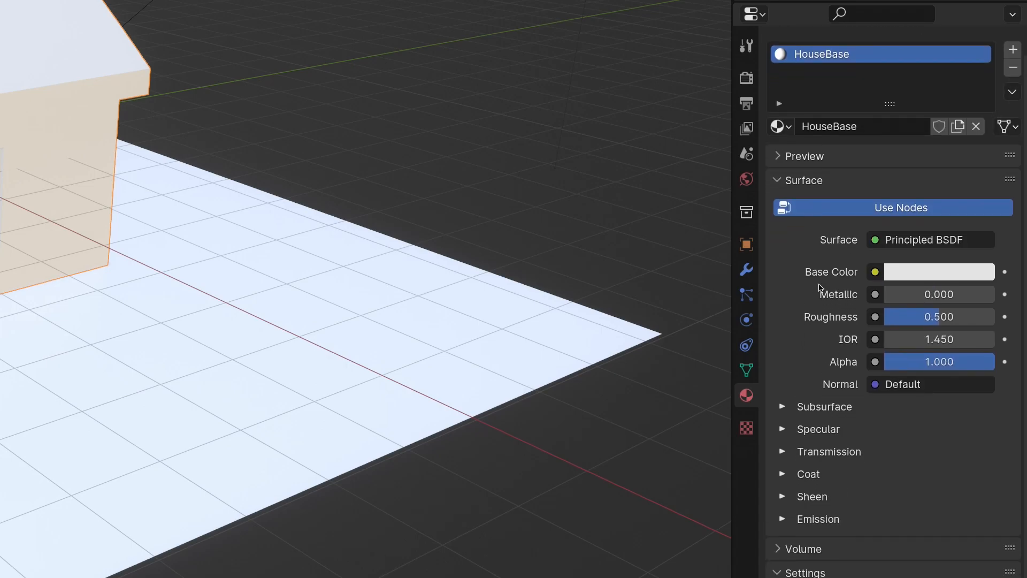
scroll(822, 288, up, 4)
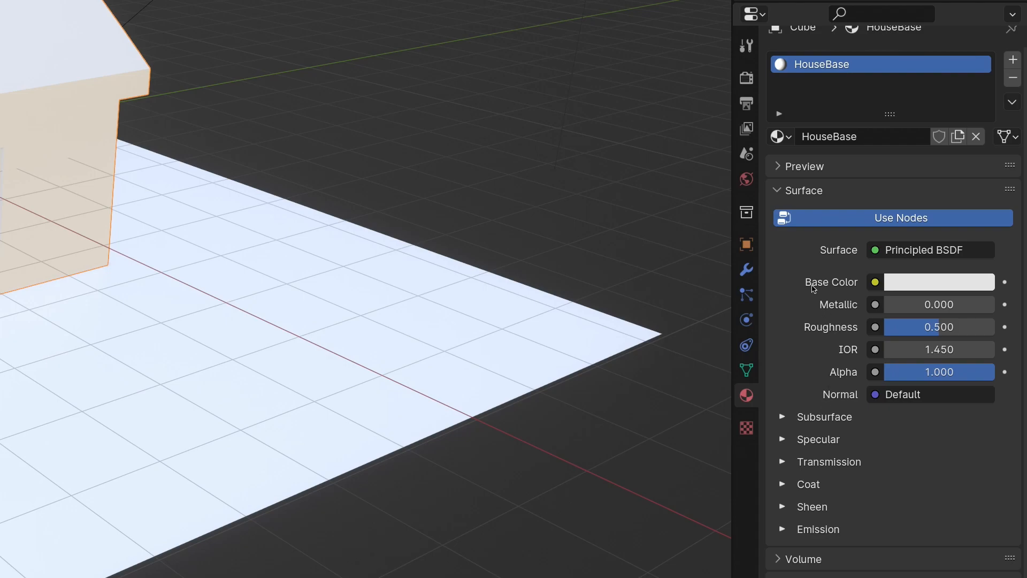
click(914, 284)
drag(882, 79, 880, 115)
drag(980, 4, 980, 28)
- Give the chimney a new material named Tiles
shift+middle_drag(61, 156, 80, 195)
scroll(73, 198, up, 2)
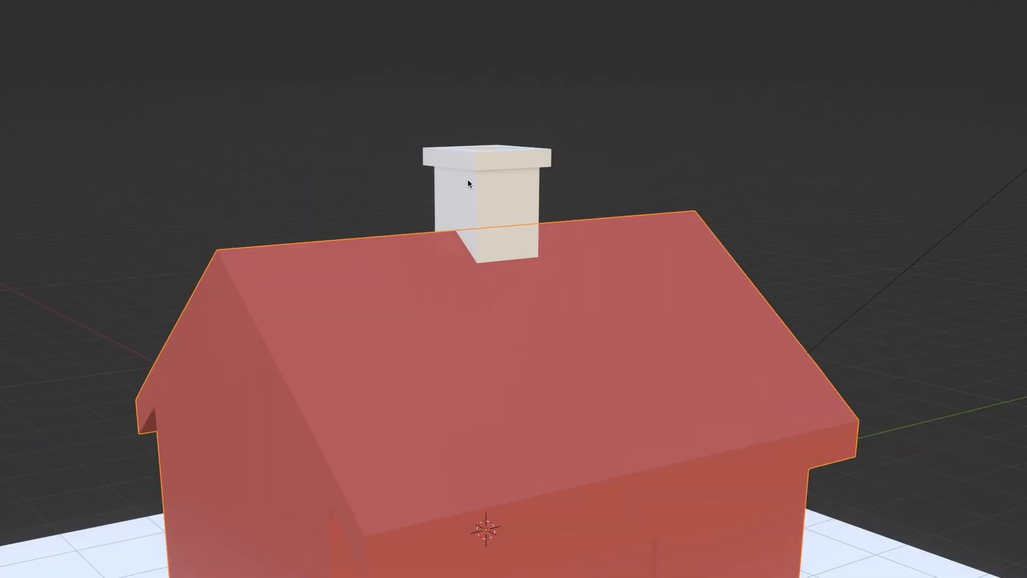
click(432, 121)
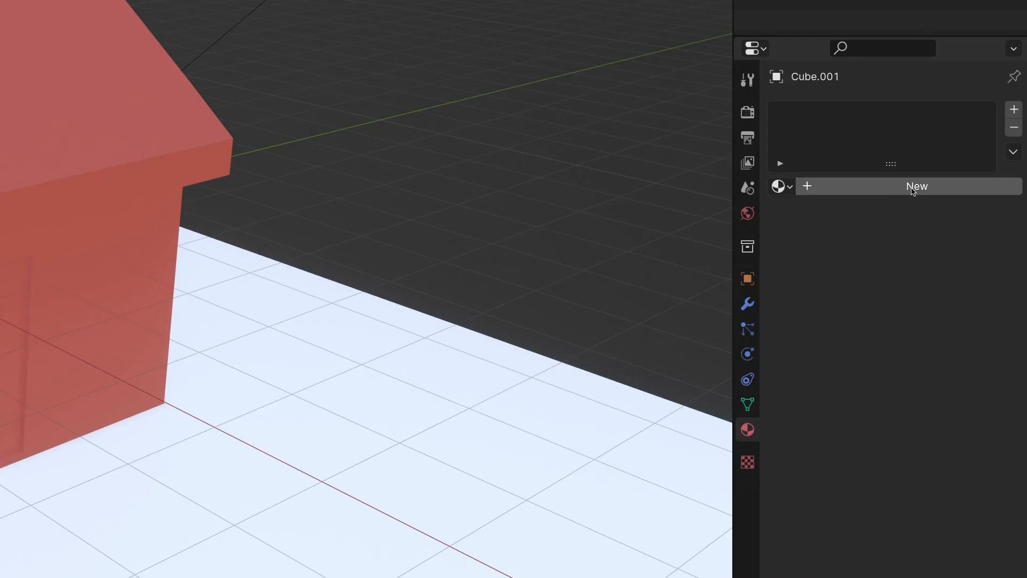
click(966, 267)
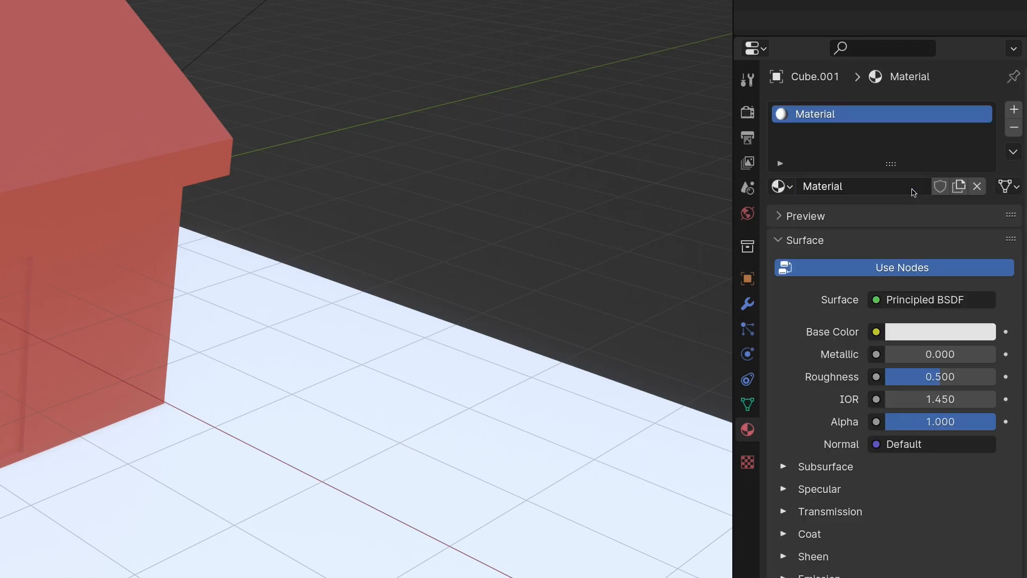
click(868, 183)
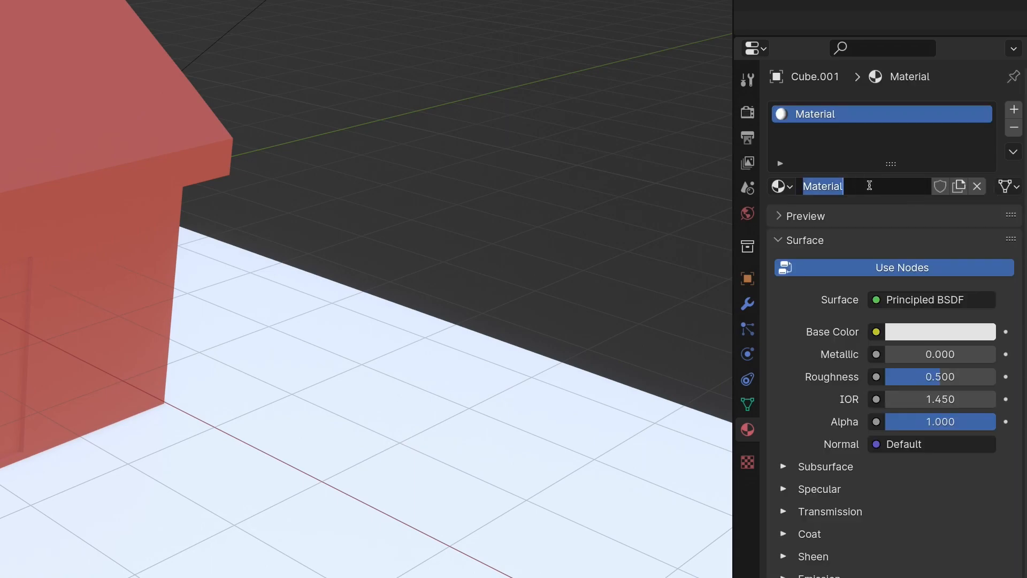
text(Tiles)
key(Return)
- Set the chimney material's base color to a terracotta orange with hue about 0.031, saturation about 0.767 and value about 0.563
click(919, 333)
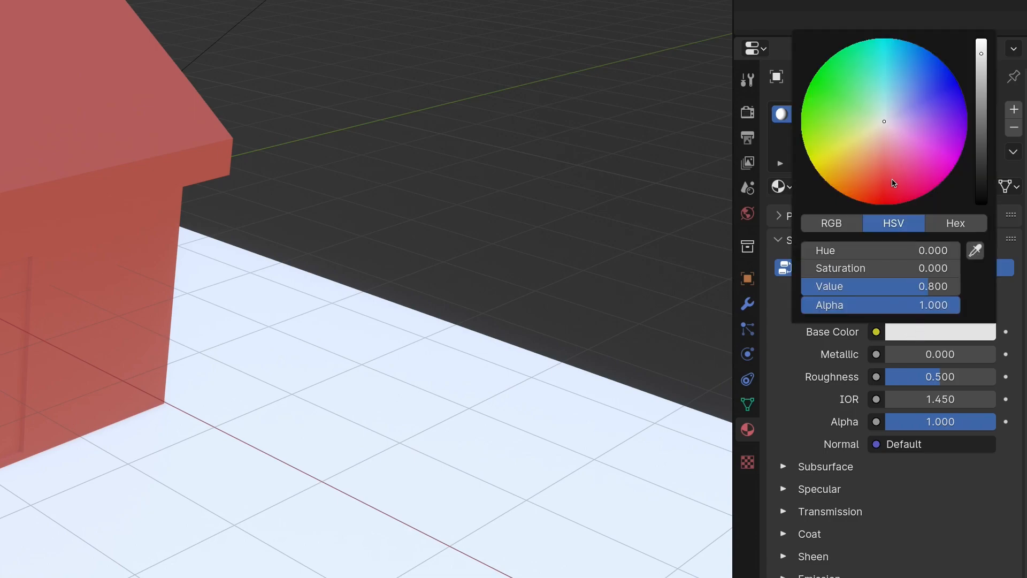
drag(887, 123, 873, 160)
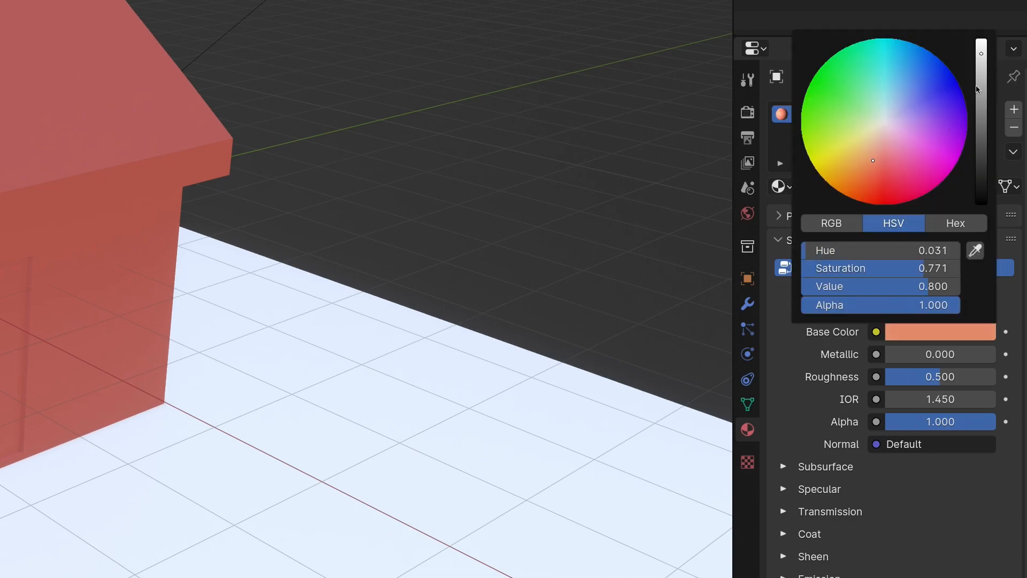
drag(982, 54, 982, 75)
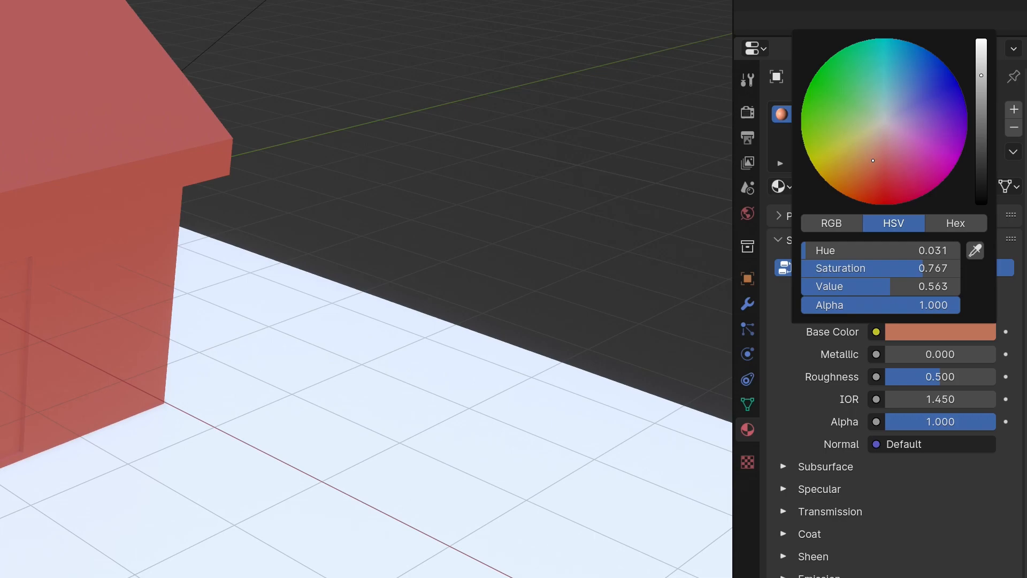
middle_drag(384, 146, 336, 151)
scroll(334, 208, down, 2)
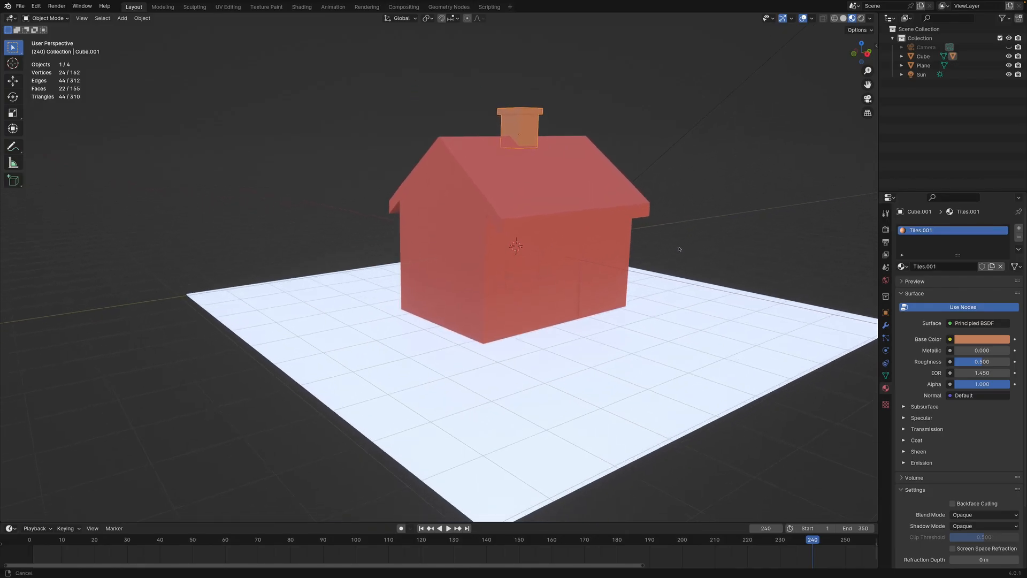
scroll(679, 249, up, 4)
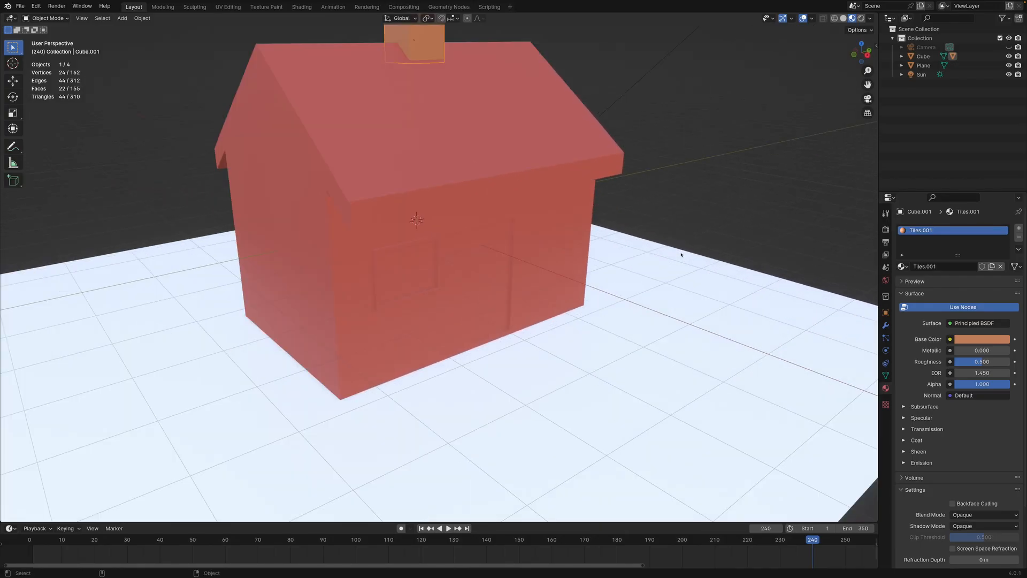
- Give the ground plane a new material named Ground
scroll(620, 306, down, 2)
click(644, 333)
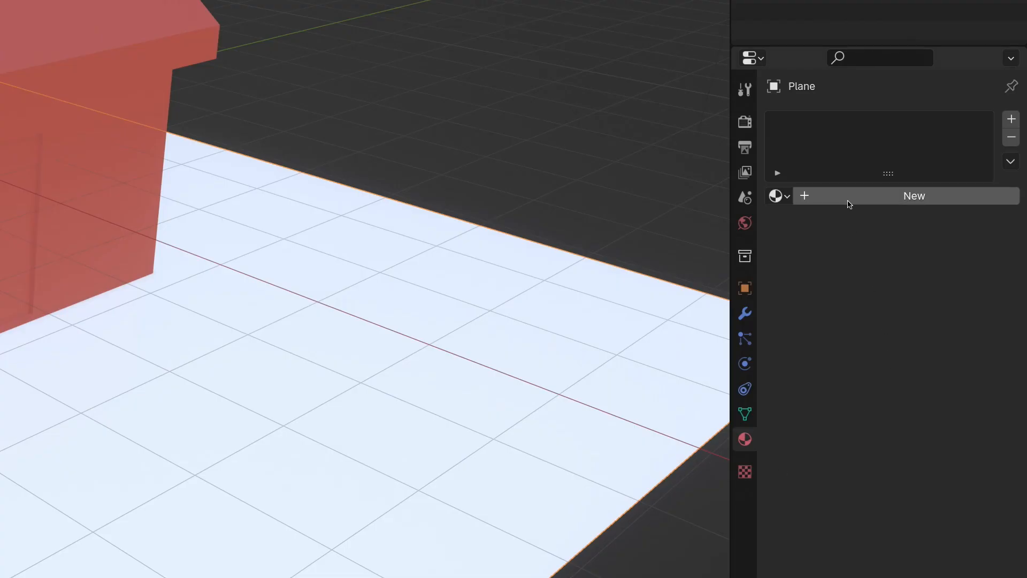
click(939, 267)
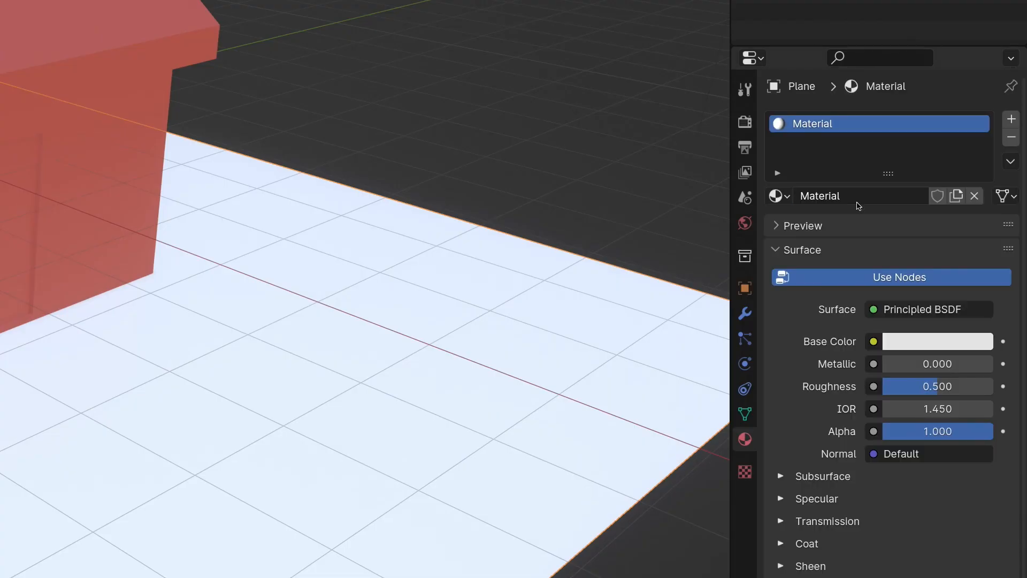
double_click(835, 123)
text(Ground)
key(Return)
- Set the Ground material's base color to a darkened, muted green
click(931, 343)
click(858, 124)
drag(979, 66, 978, 122)
- Select the house body and examine the window, door and roof from several angles
middle_drag(529, 251, 491, 251)
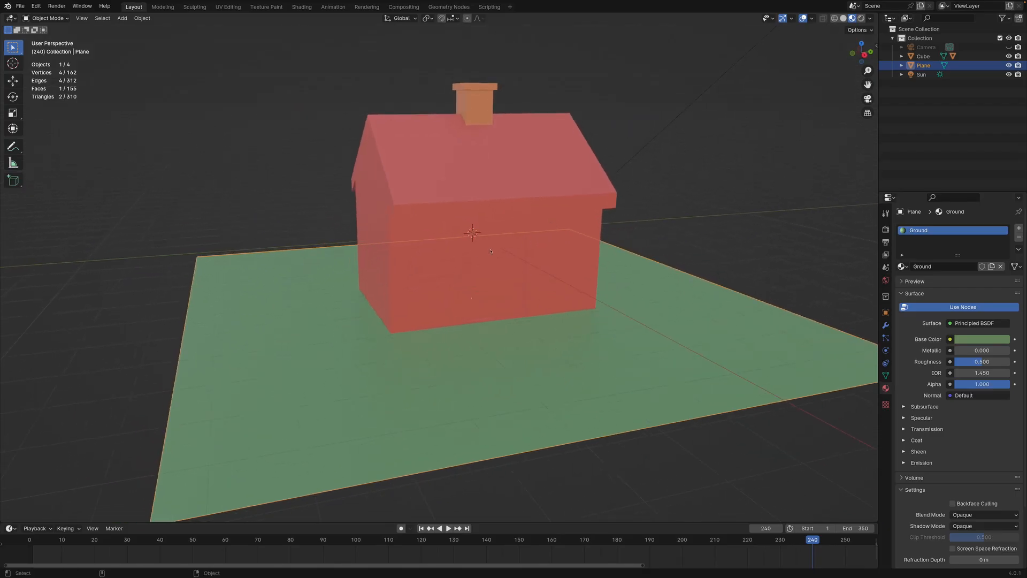
scroll(474, 252, up, 2)
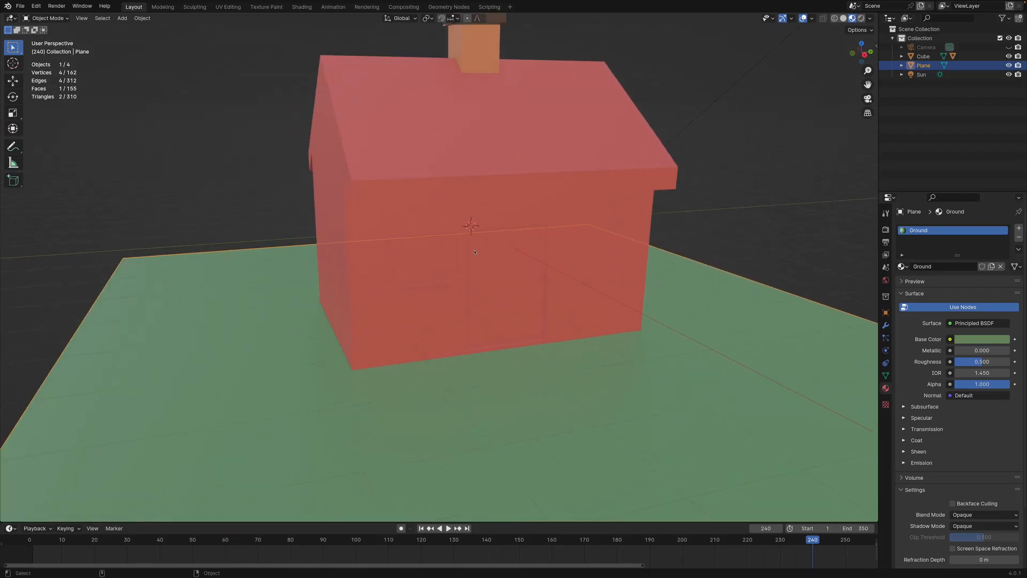
click(458, 215)
scroll(461, 225, up, 4)
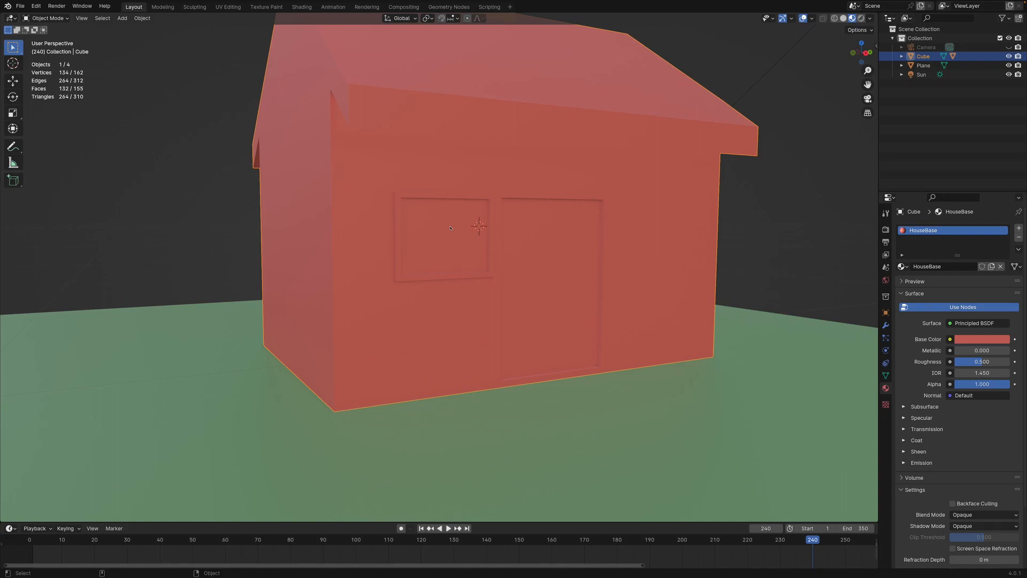
mouse_move(466, 238)
middle_down()
mouse_move(508, 239)
mouse_move(459, 242)
middle_up()
scroll(441, 256, up, 2)
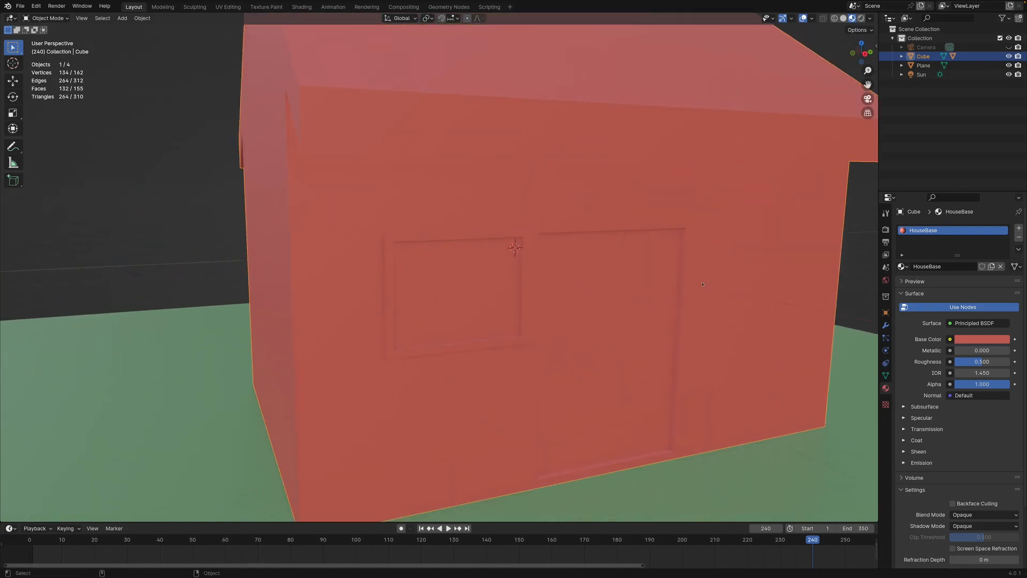
scroll(505, 266, down, 3)
mouse_move(470, 178)
middle_down()
mouse_move(445, 200)
mouse_move(470, 203)
mouse_move(471, 214)
mouse_move(463, 193)
middle_up()
scroll(446, 200, down, 2)
scroll(463, 194, up, 1)
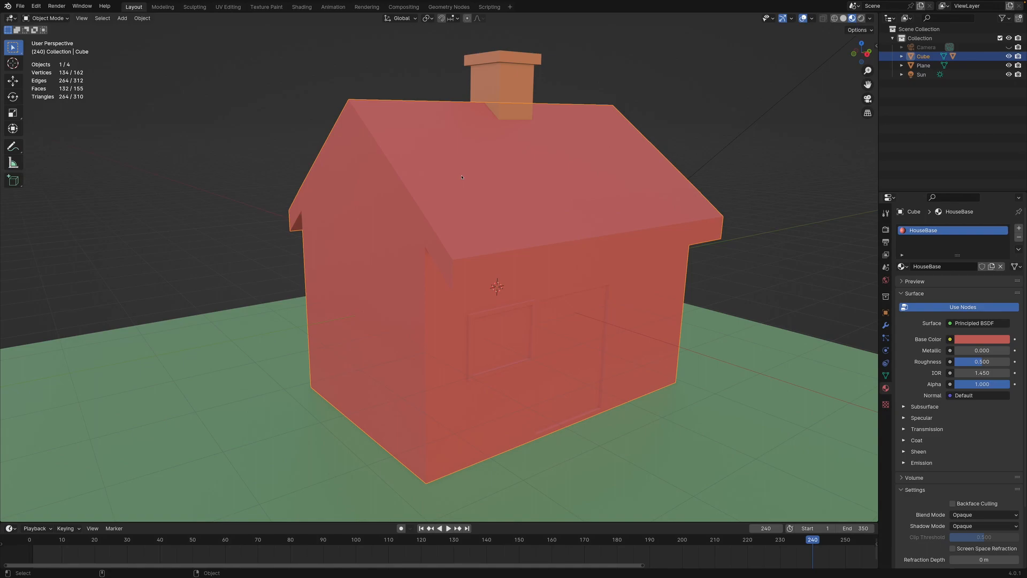
- Enter Edit Mode on the house body and switch to face selection
key(Tab)
middle_drag(531, 298, 519, 286)
scroll(522, 294, up, 3)
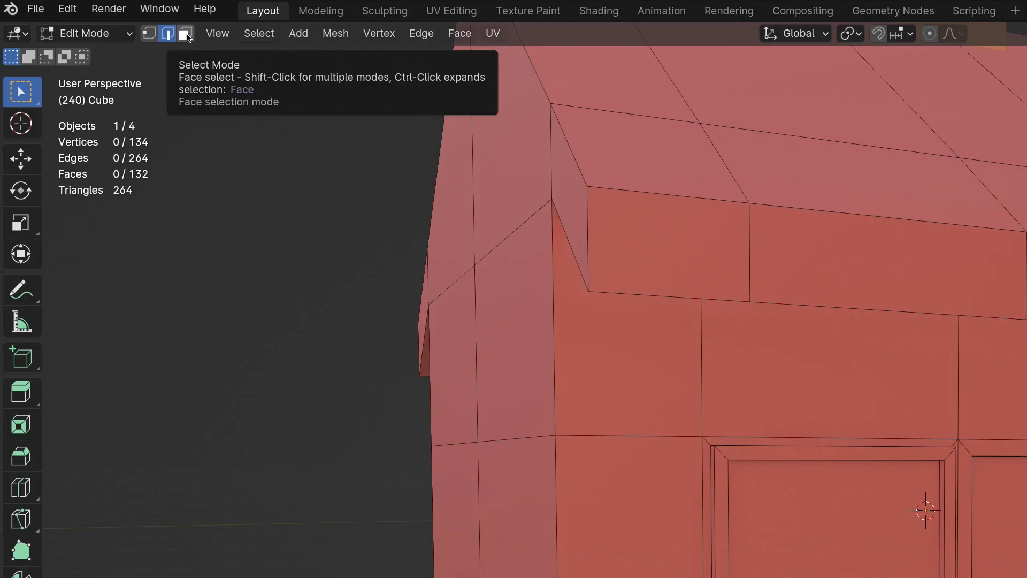
click(188, 36)
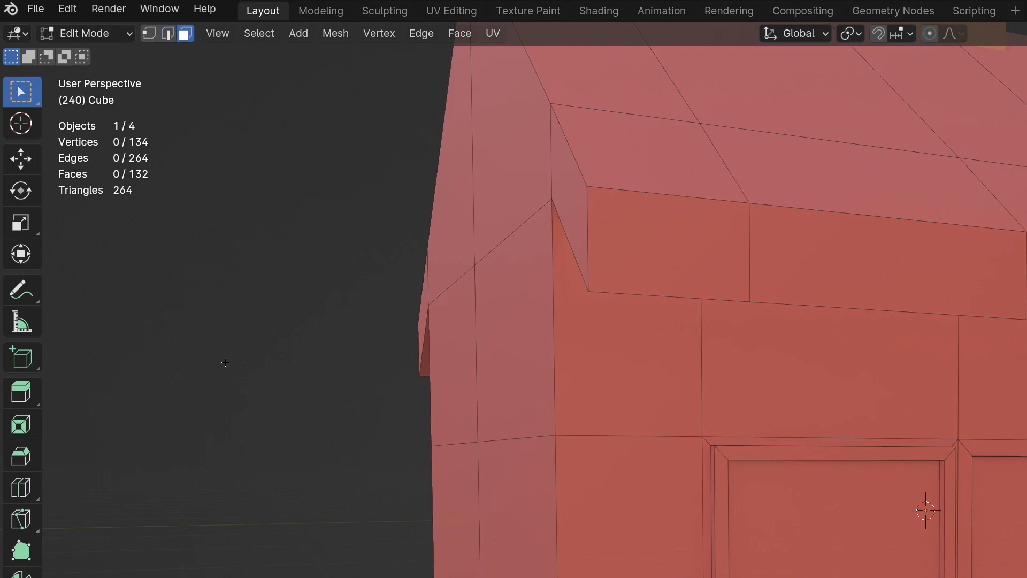
key(1)
key(2)
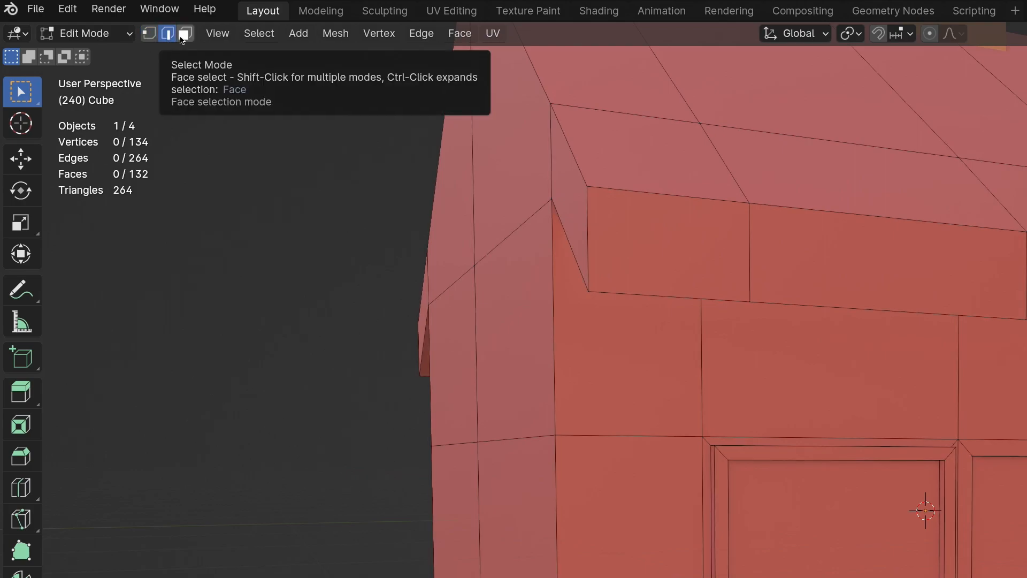
click(182, 37)
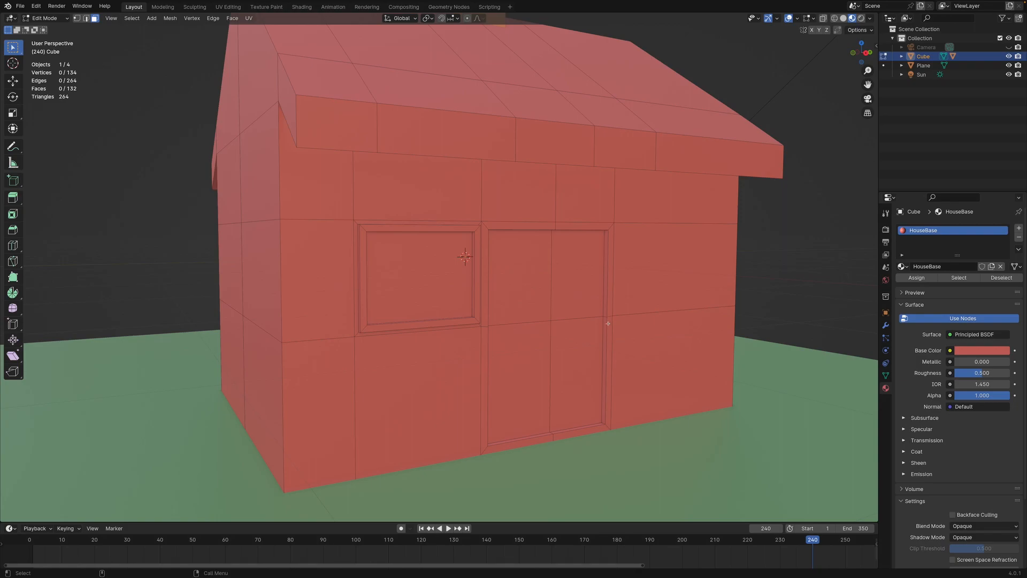
- Select all four faces that make up the recessed door panel on the front wall
middle_drag(605, 323, 492, 274)
click(497, 274)
click(586, 278)
click(576, 360)
click(516, 360)
click(508, 284)
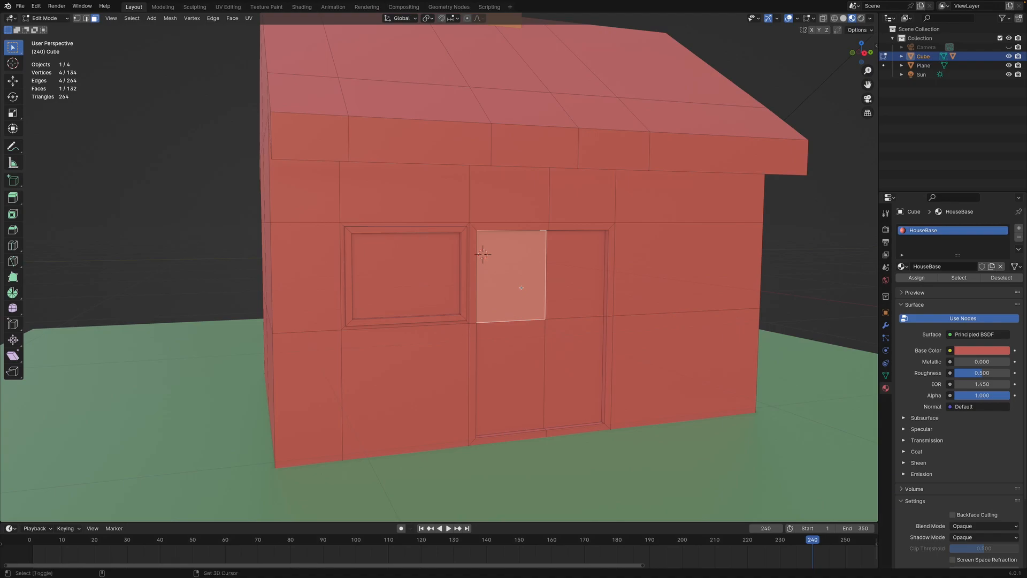
shift+click(576, 288)
shift+click(511, 375)
shift+click(571, 351)
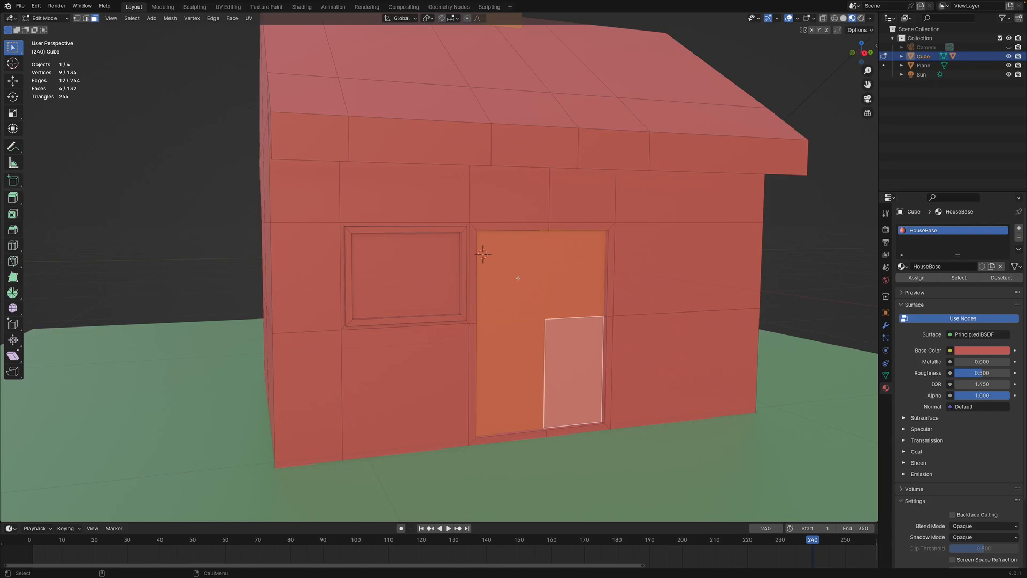
- Add a second material slot to the house with a new material named Door
middle_drag(518, 278, 521, 266)
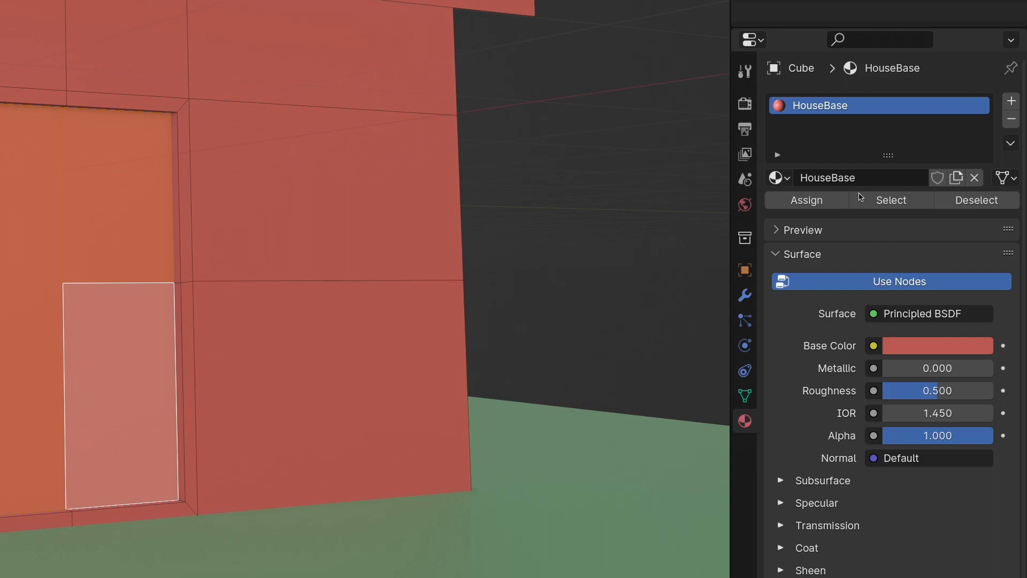
click(1011, 102)
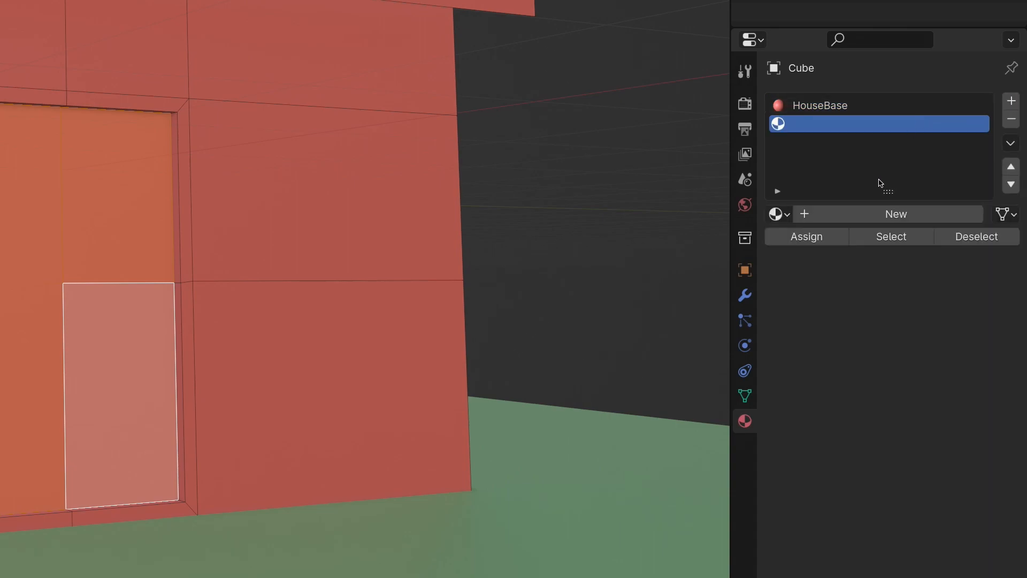
click(878, 215)
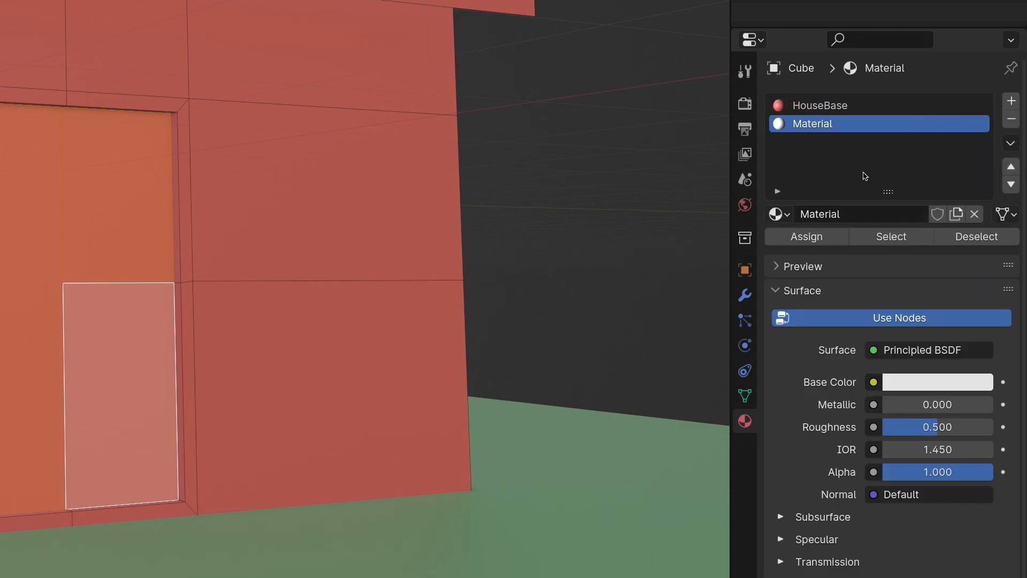
double_click(841, 126)
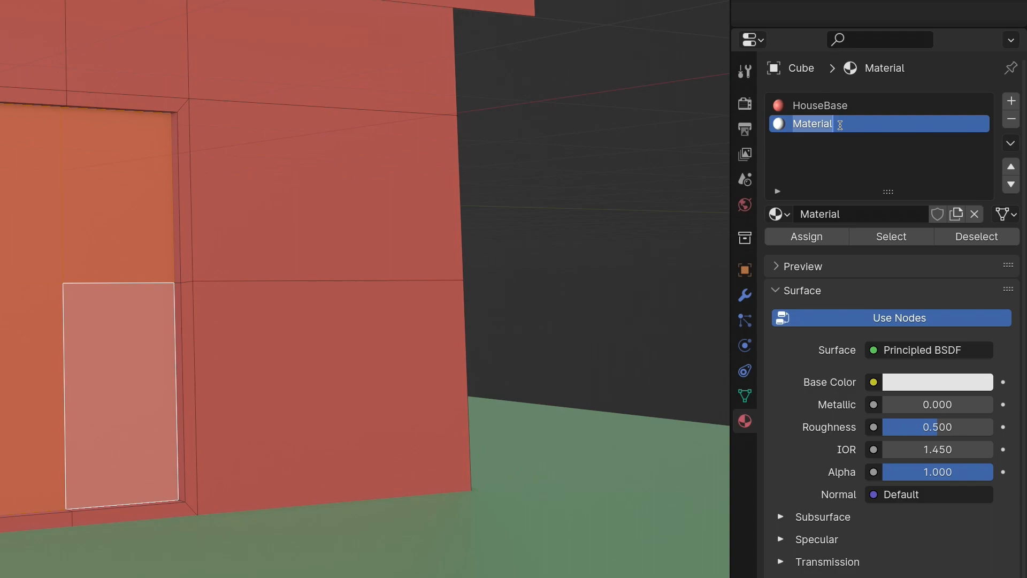
text(Door)
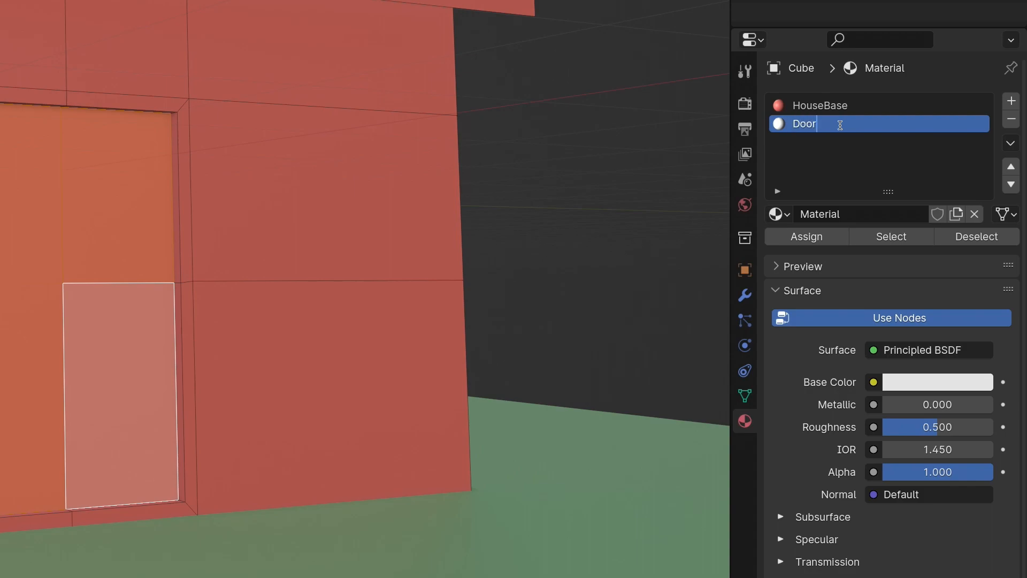
key(Return)
- Darken the Door material's base color to a medium gray and assign the material to the selected door faces
click(916, 382)
drag(979, 104, 978, 149)
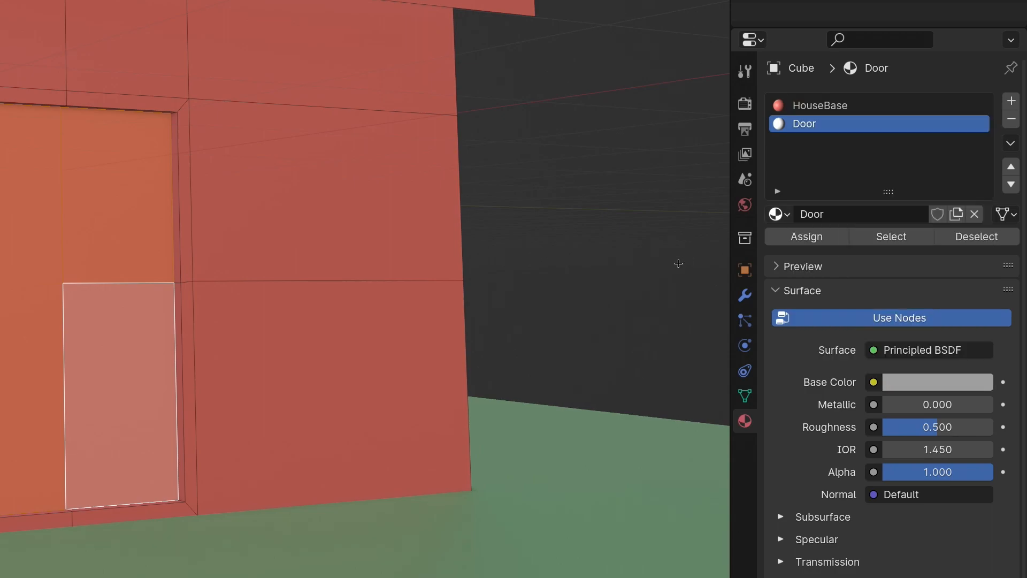
scroll(50, 214, up, 5)
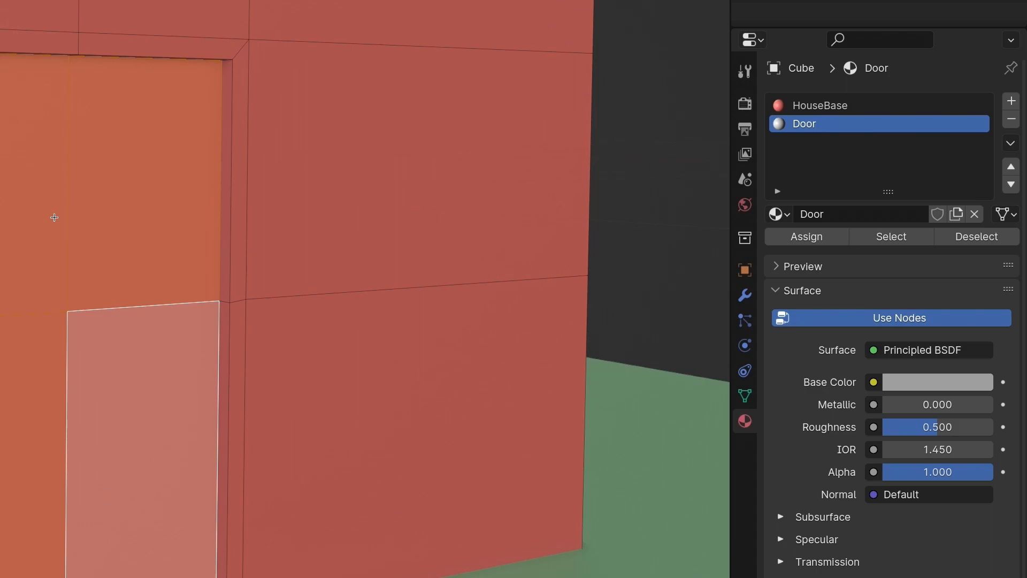
middle_drag(59, 266, 87, 198)
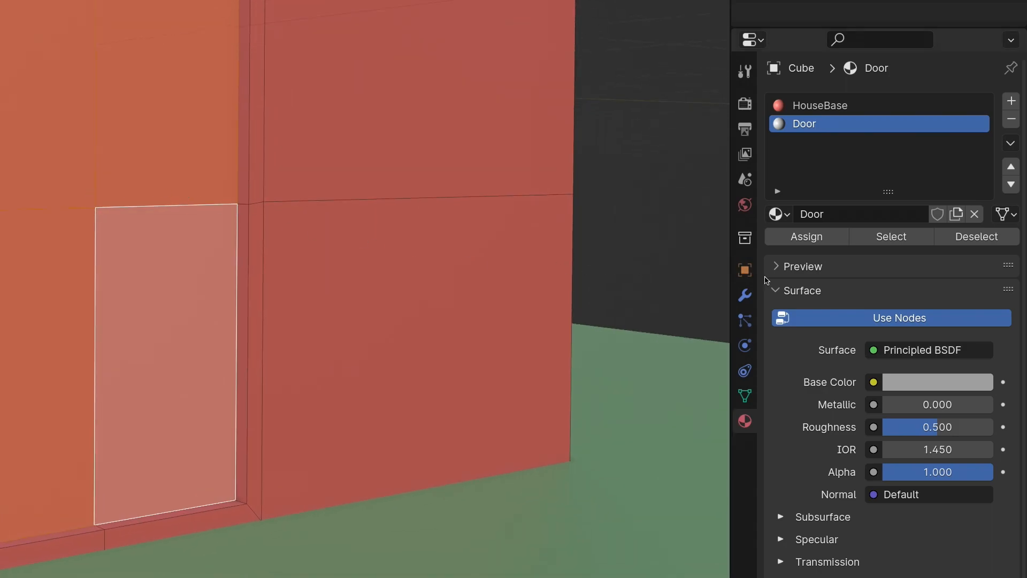
click(807, 238)
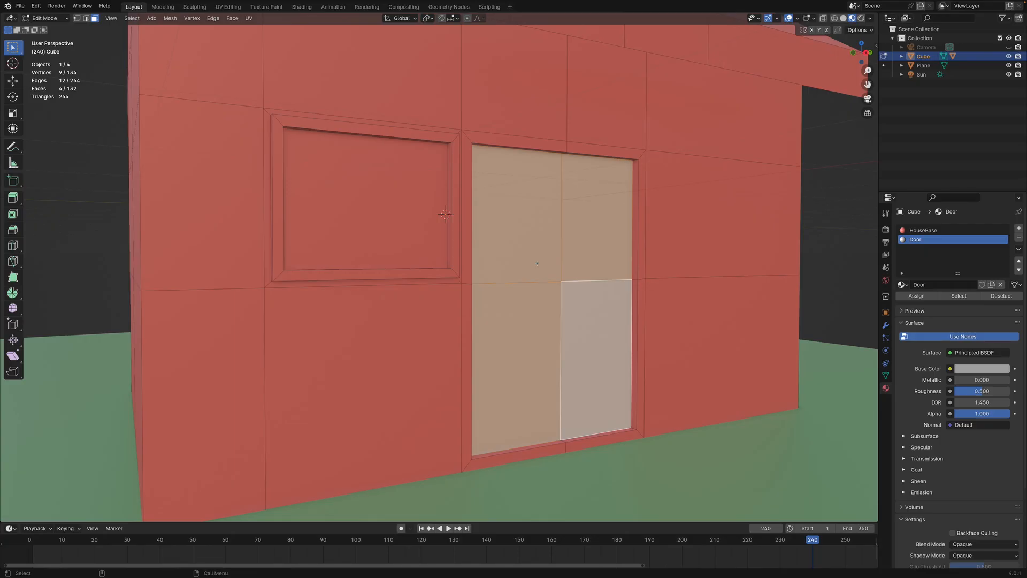
- Check the door in Object Mode, then select the window's recessed pane face in Edit Mode
key(Tab)
scroll(47, 173, down, 3)
middle_drag(27, 172, 57, 200)
middle_drag(541, 278, 568, 276)
scroll(511, 278, up, 3)
key(Tab)
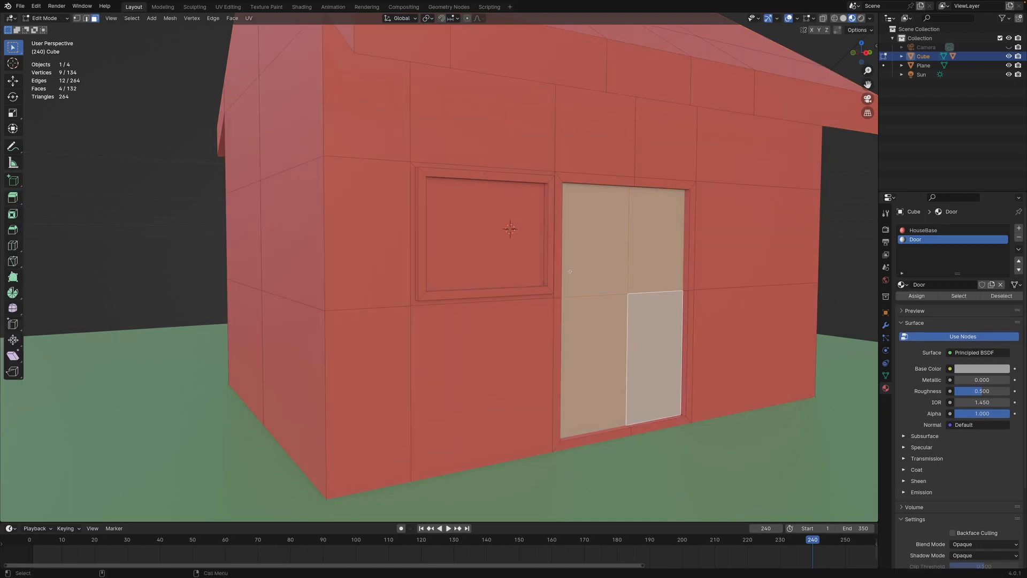
click(510, 229)
scroll(512, 229, up, 1)
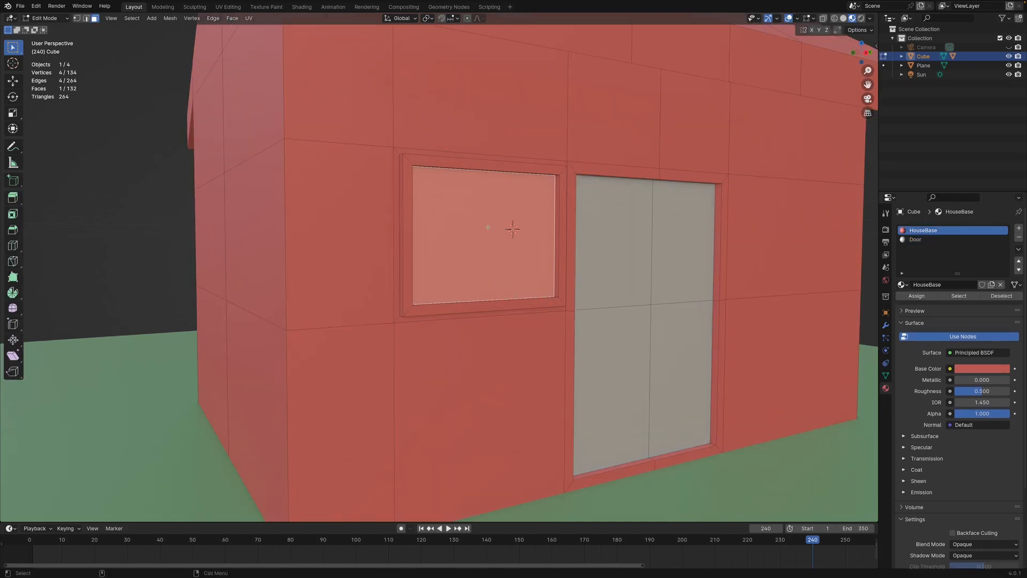
scroll(488, 228, up, 1)
mouse_move(488, 228)
middle_down()
mouse_move(502, 218)
mouse_move(488, 225)
middle_up()
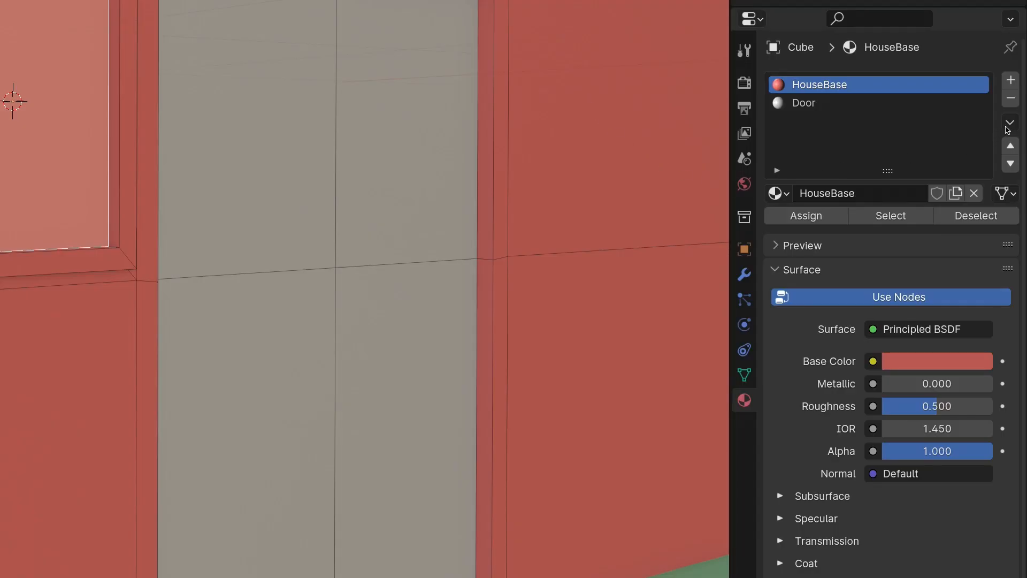
- Add a third material slot with a new material named Glass and assign it to the window pane
click(1011, 80)
click(870, 193)
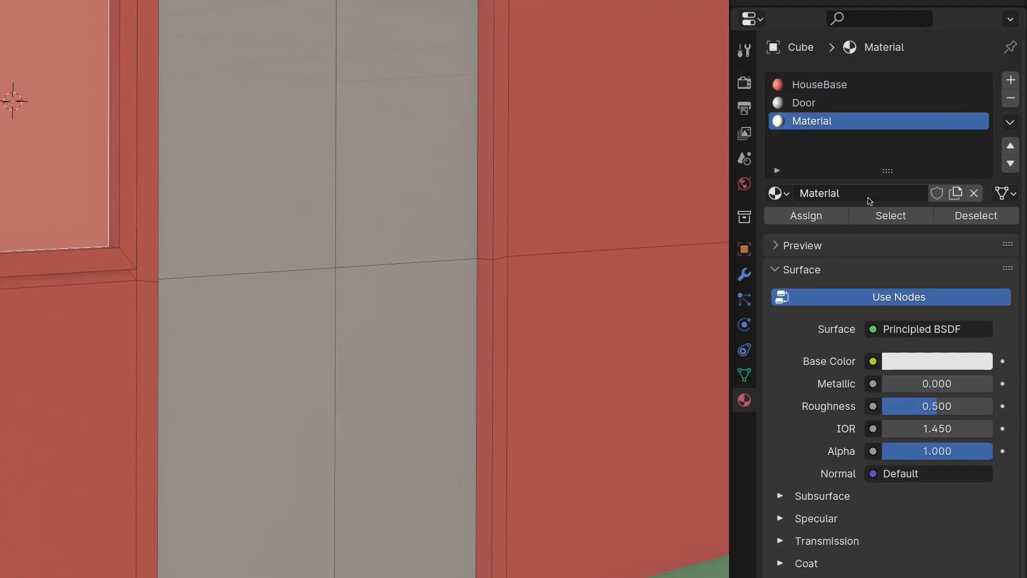
double_click(859, 194)
text(Glass)
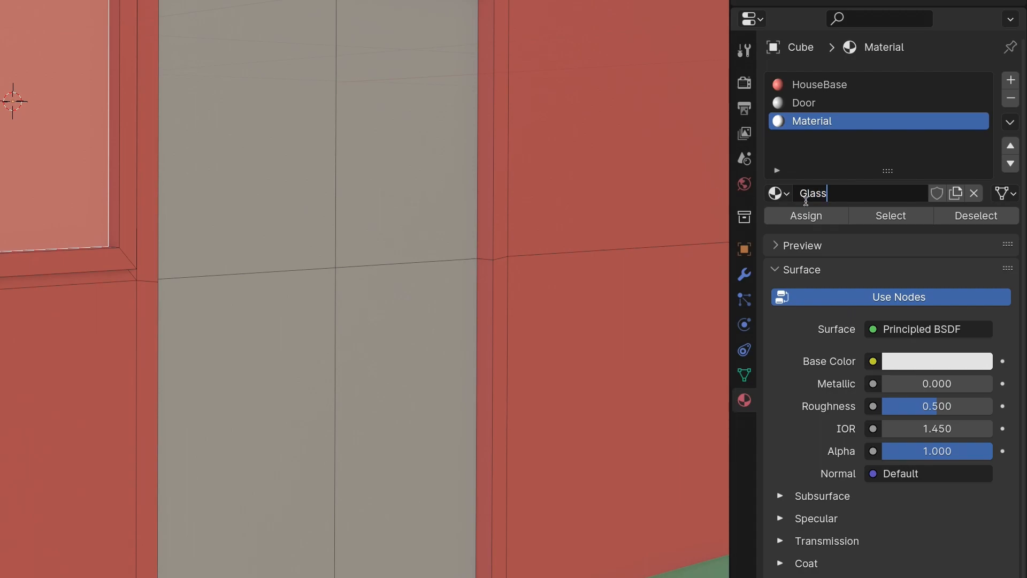
key(Return)
click(812, 219)
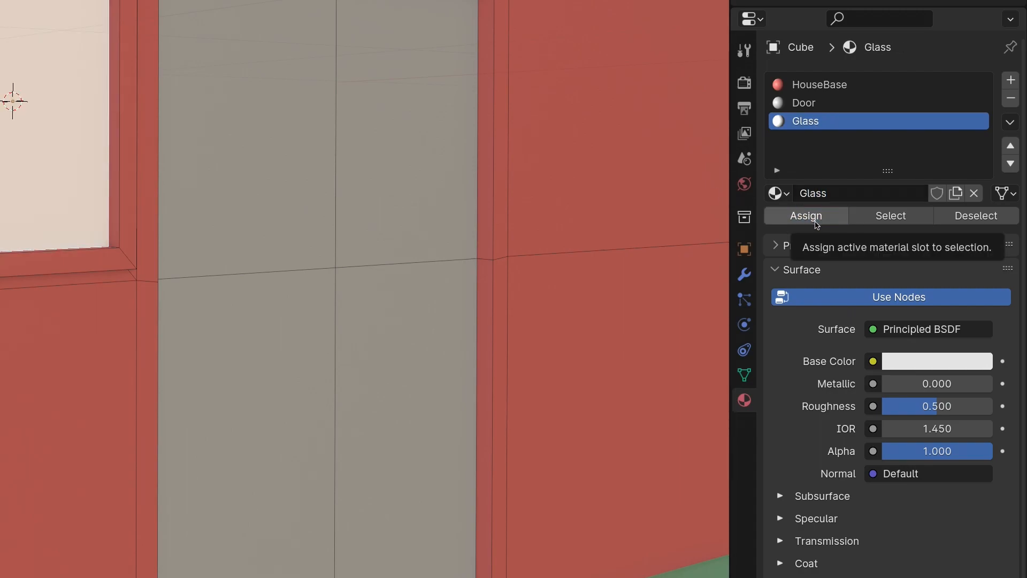
- Set the Glass material's base color to a light periwinkle blue
middle_drag(428, 241, 471, 284)
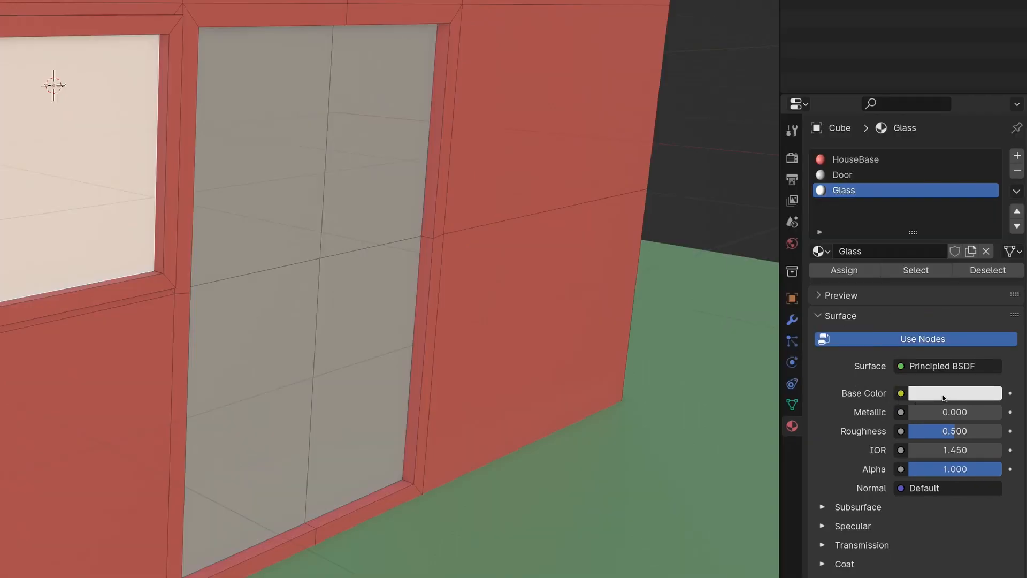
click(944, 396)
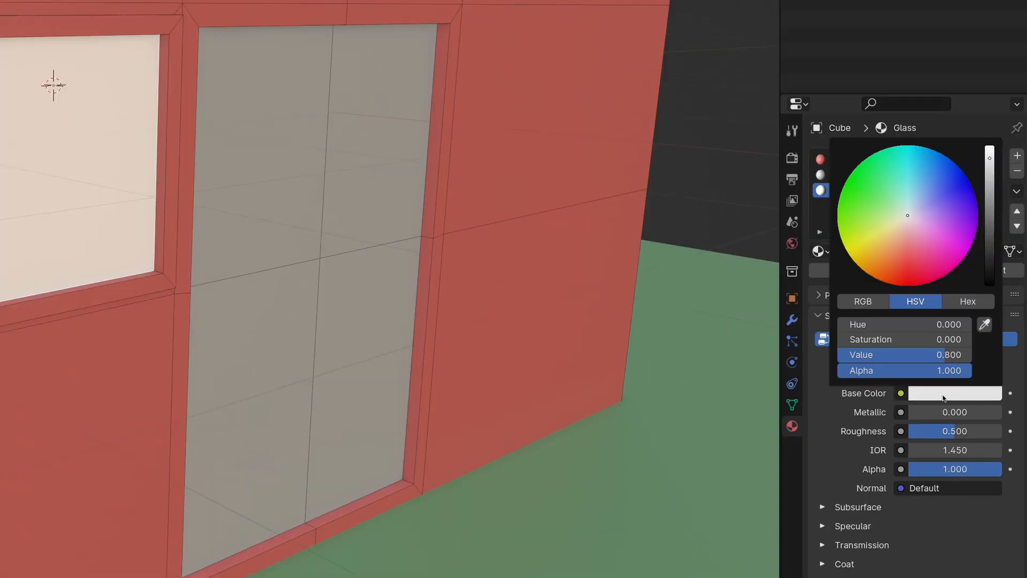
drag(921, 209, 923, 200)
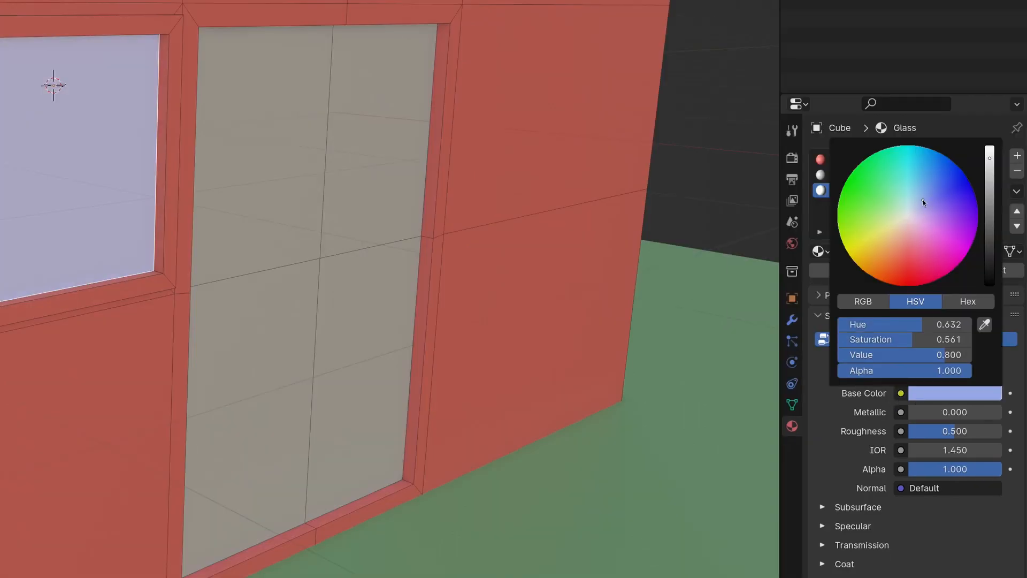
click(926, 198)
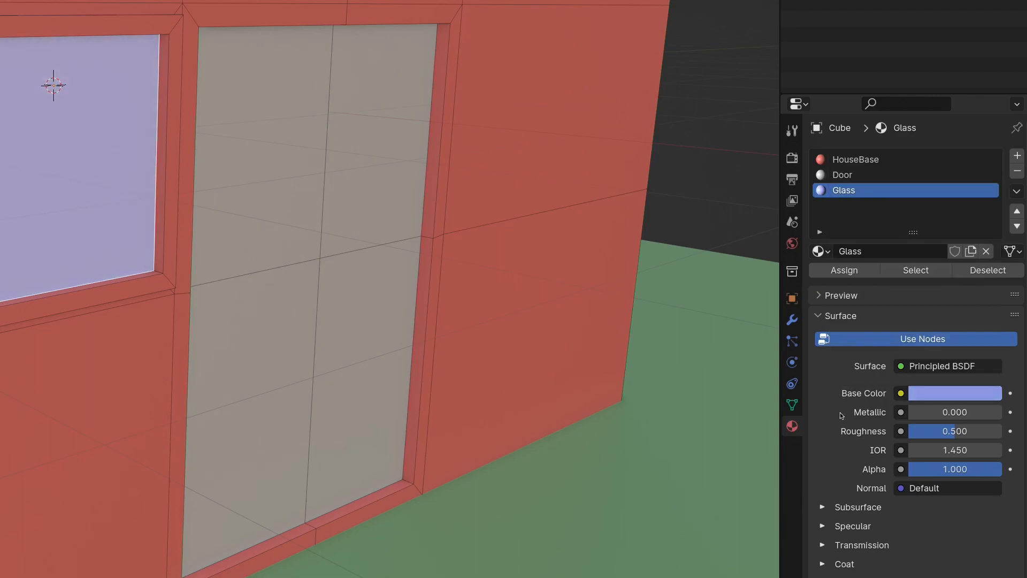
- Lower the Glass material's roughness to about 0.139 and return to Object Mode
drag(941, 431, 907, 431)
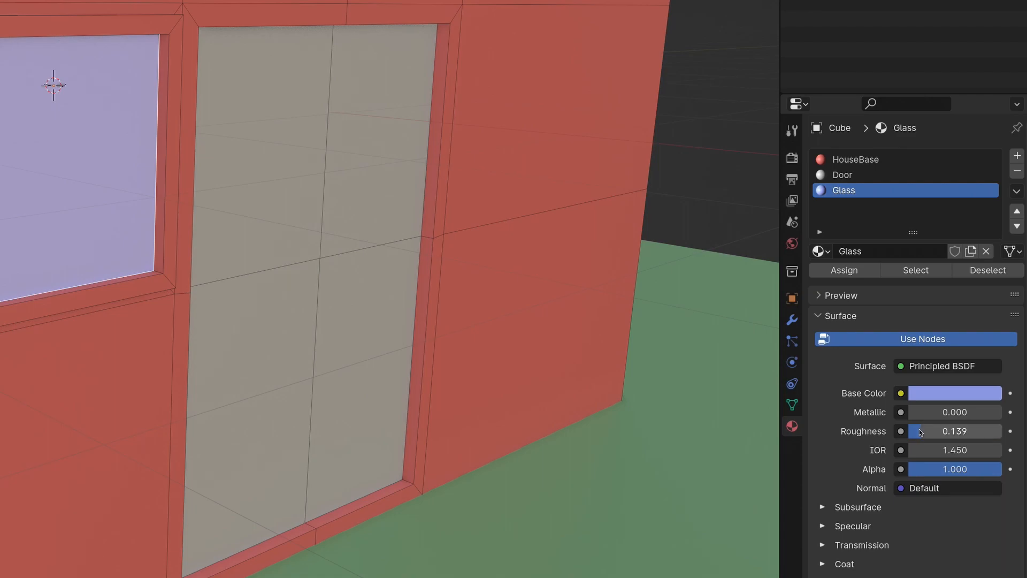
scroll(301, 231, down, 2)
key(Tab)
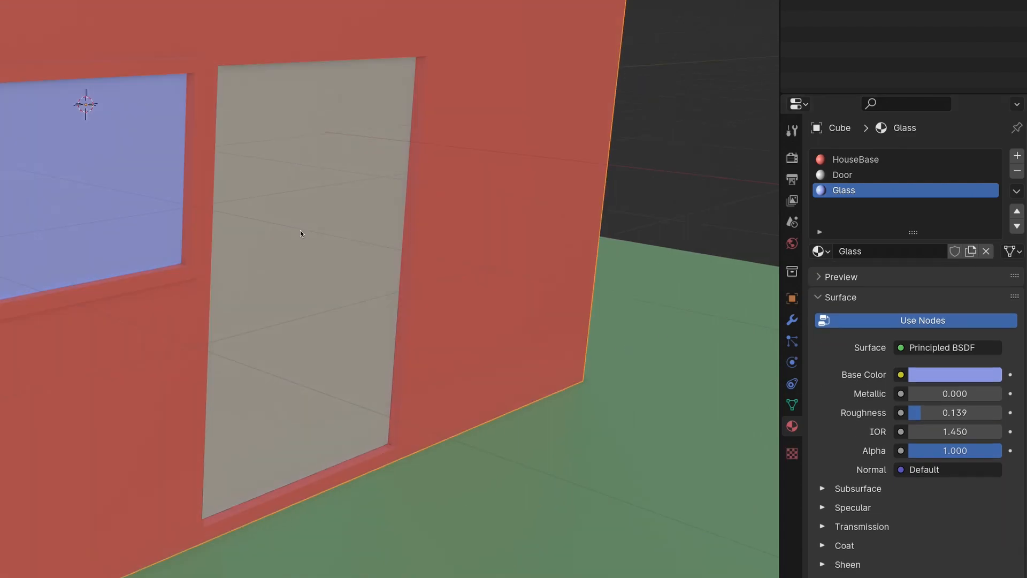
scroll(298, 226, up, 6)
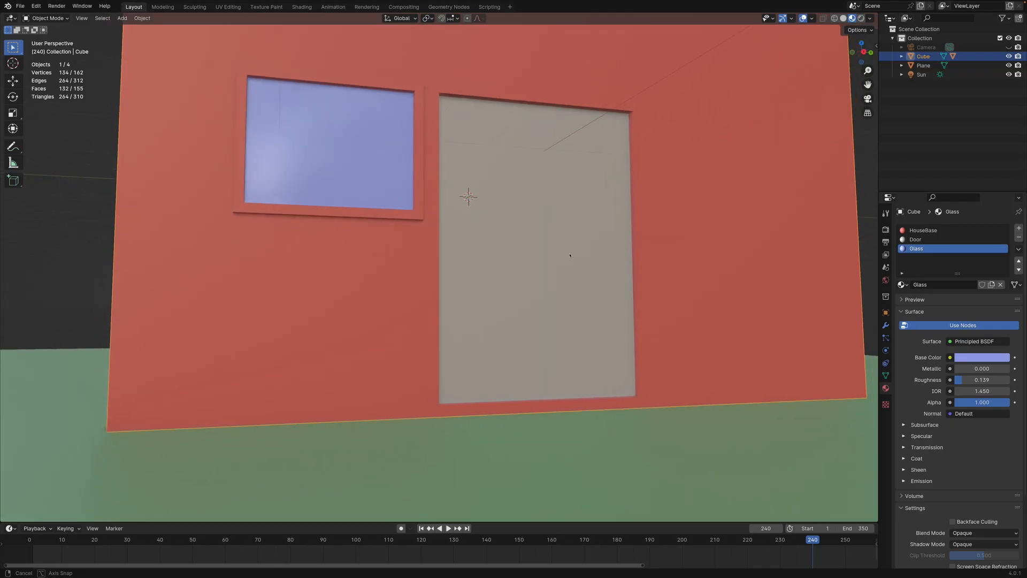
- Switch the house back to Edit Mode to work on its window and door frames
middle_drag(580, 259, 622, 220)
scroll(640, 275, down, 2)
scroll(644, 284, up, 2)
key(Tab)
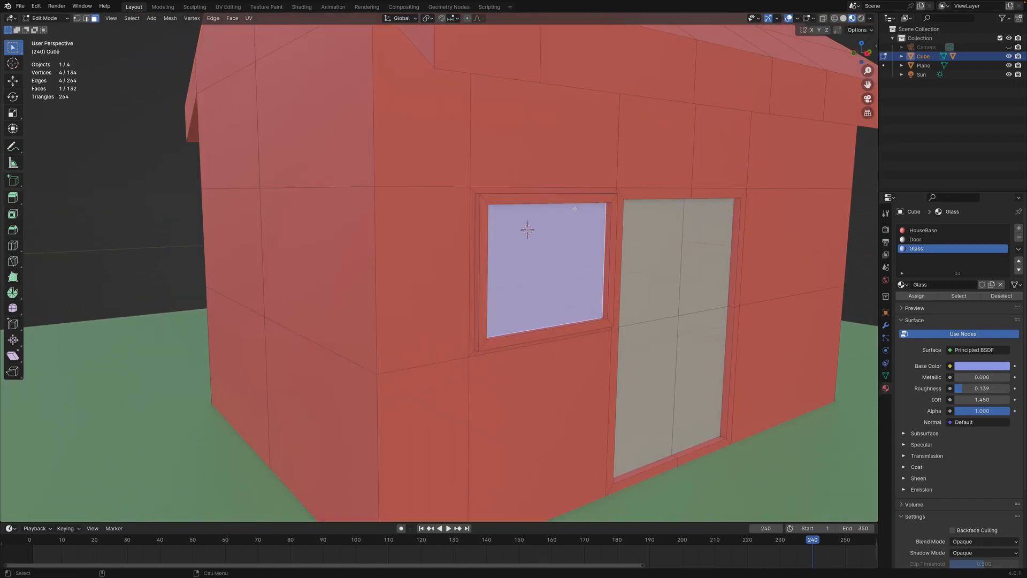
- Try selecting single faces of the window frame and the door frame's upper edge one at a time
click(481, 209)
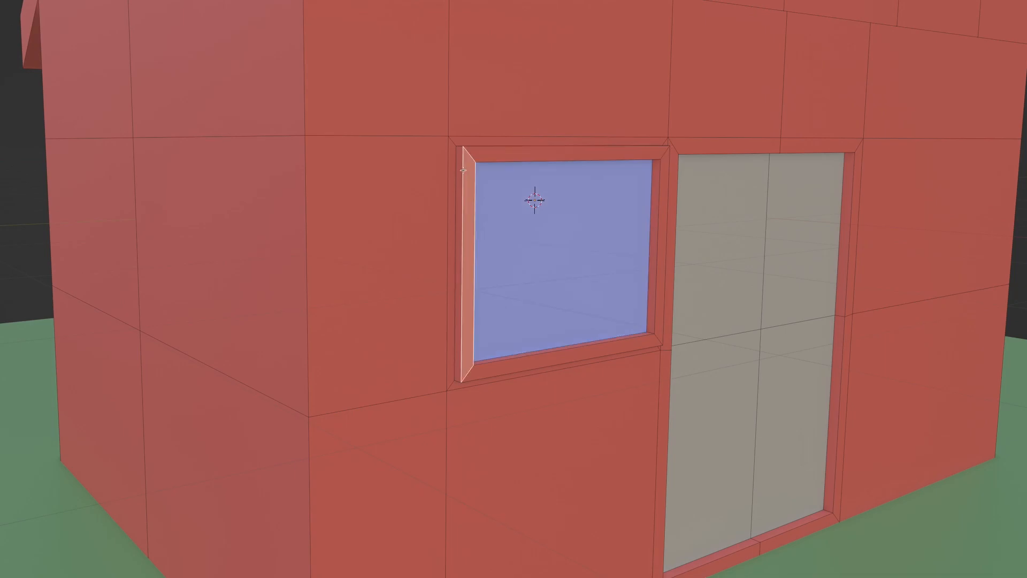
click(466, 172)
click(761, 148)
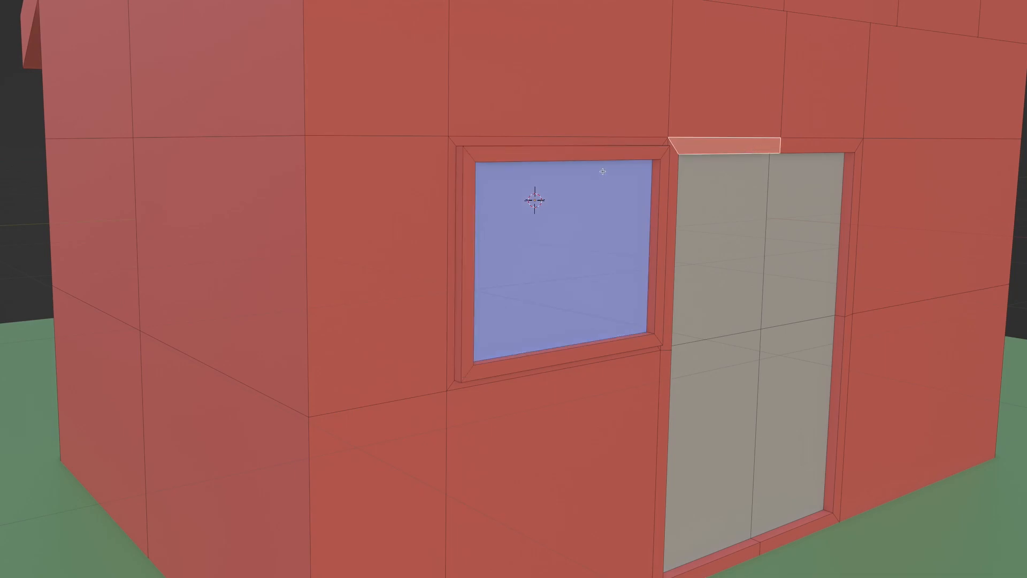
click(605, 154)
middle_drag(604, 154, 624, 223)
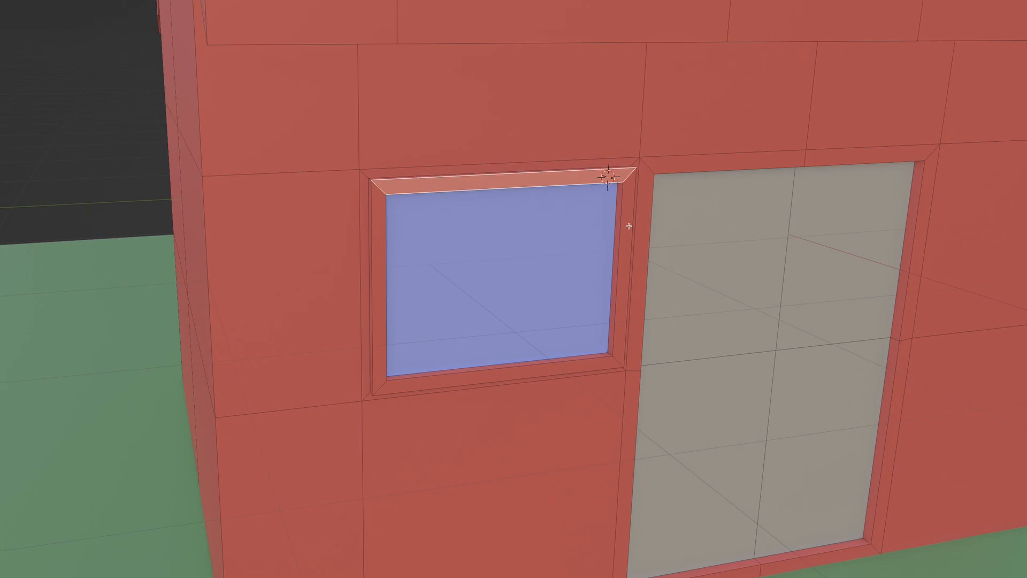
scroll(624, 223, up, 3)
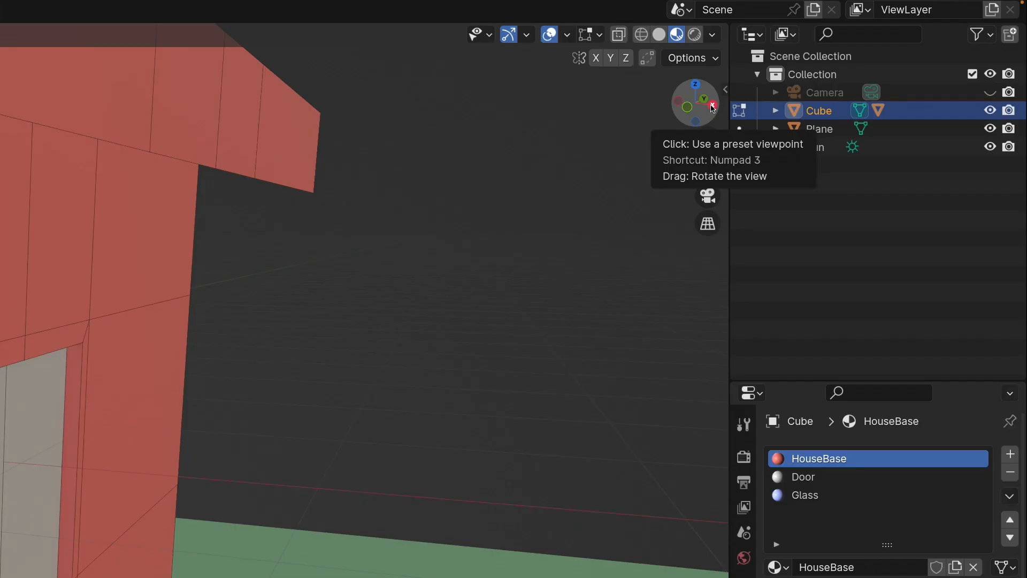
- Select all four sides of the window frame, including hidden faces, in right orthographic view with X-ray enabled
click(712, 106)
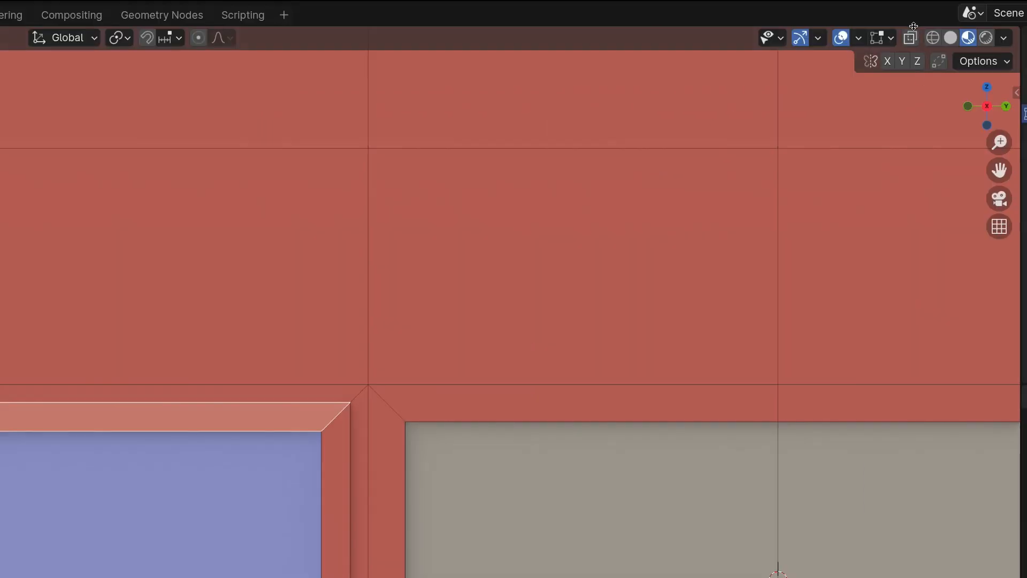
click(910, 38)
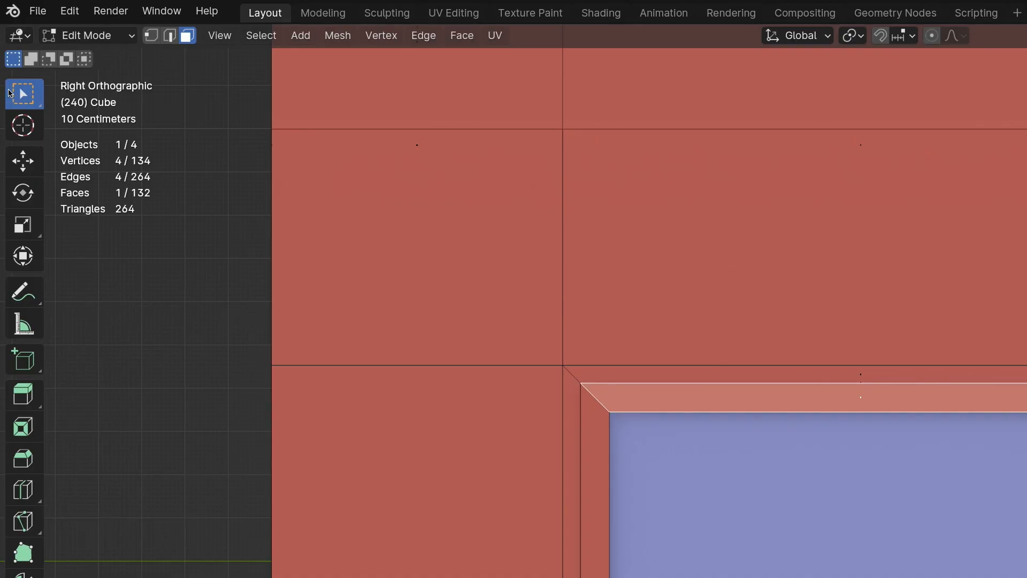
shift+middle_drag(724, 355, 815, 328)
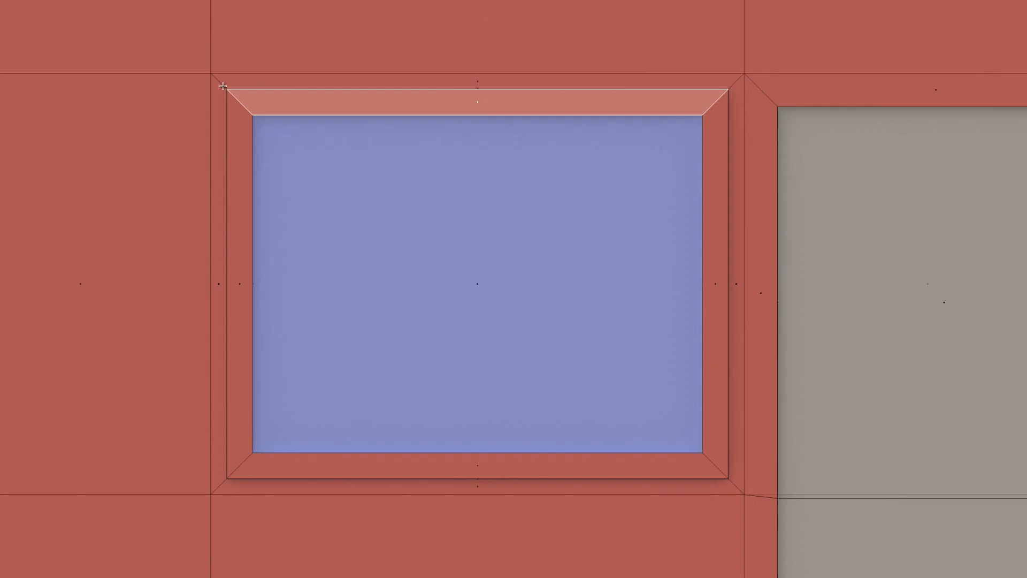
drag(223, 86, 257, 484)
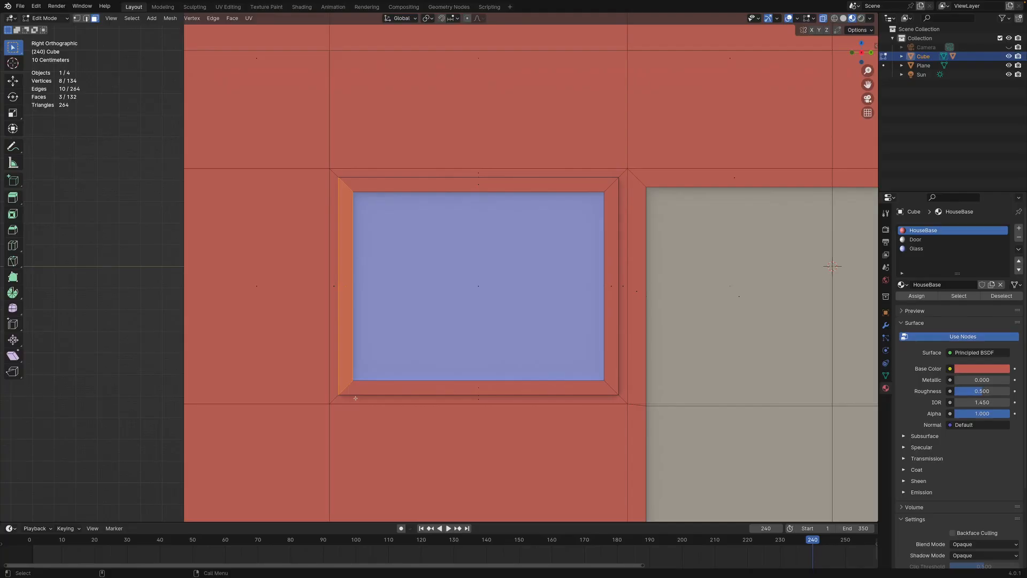
shift+drag(335, 378, 619, 371)
shift+drag(608, 166, 626, 399)
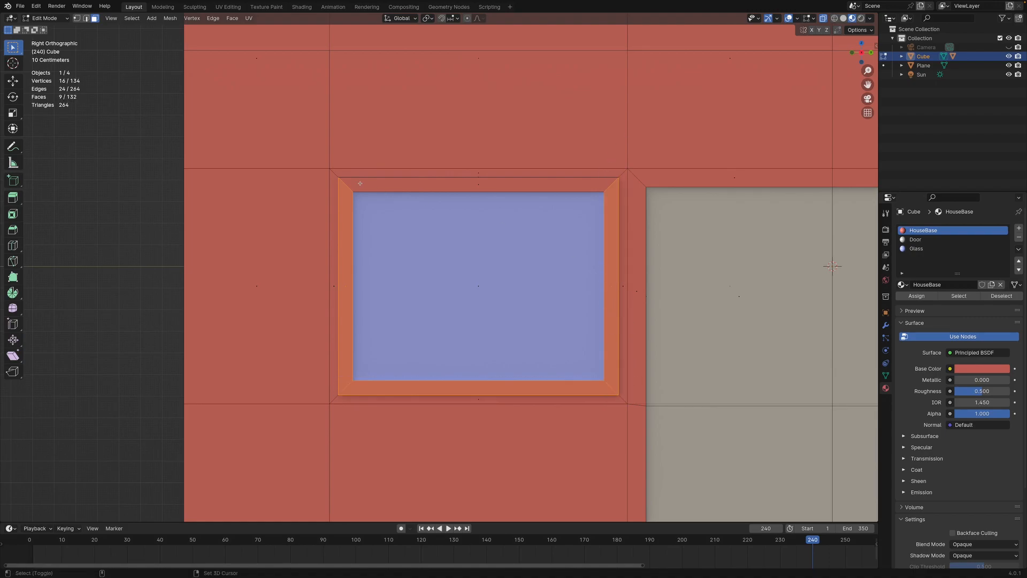
shift+drag(337, 176, 615, 198)
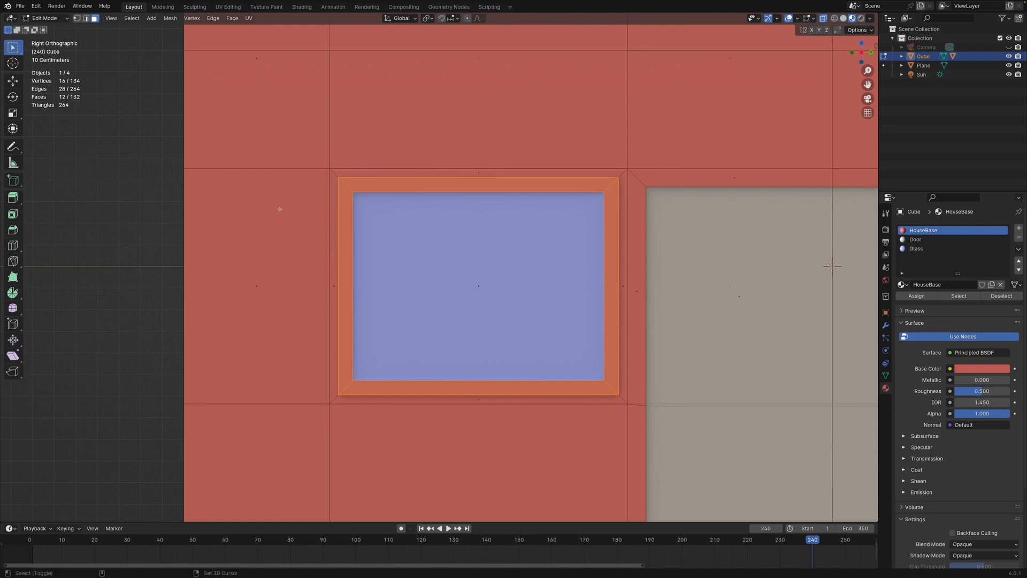
- Compare adding and removing a wall face from the selection with X-ray on and off, finishing with X-ray enabled
shift+click(259, 285)
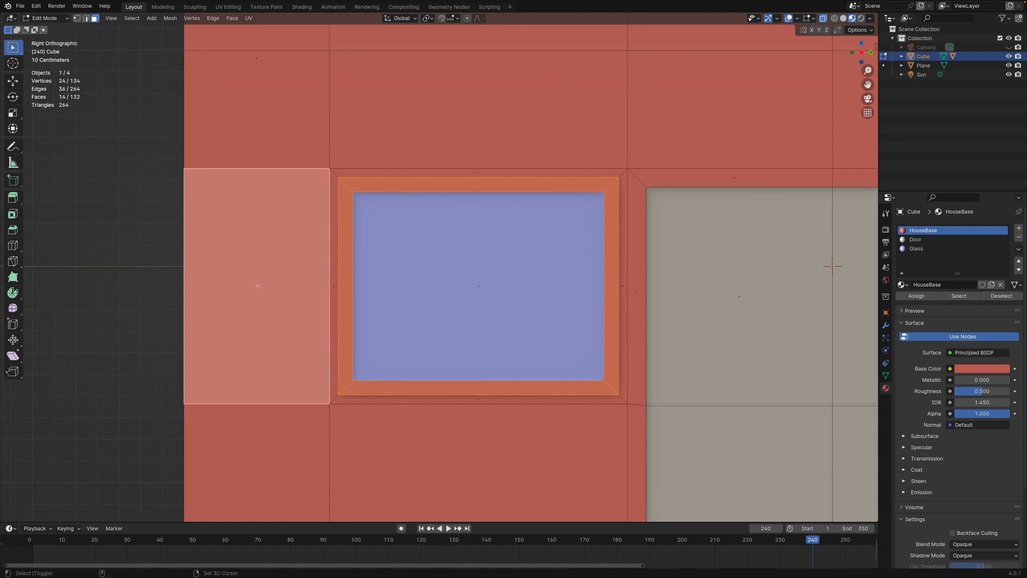
shift+click(258, 287)
middle_drag(257, 287, 418, 246)
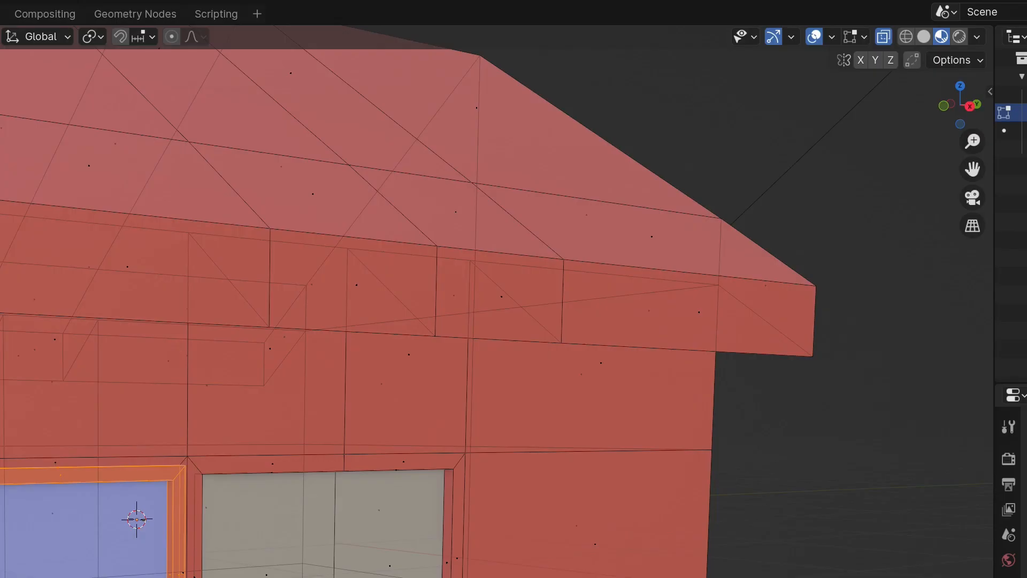
click(884, 38)
shift+click(301, 309)
middle_drag(302, 310, 321, 293)
shift+click(323, 292)
middle_drag(509, 259, 396, 286)
click(861, 54)
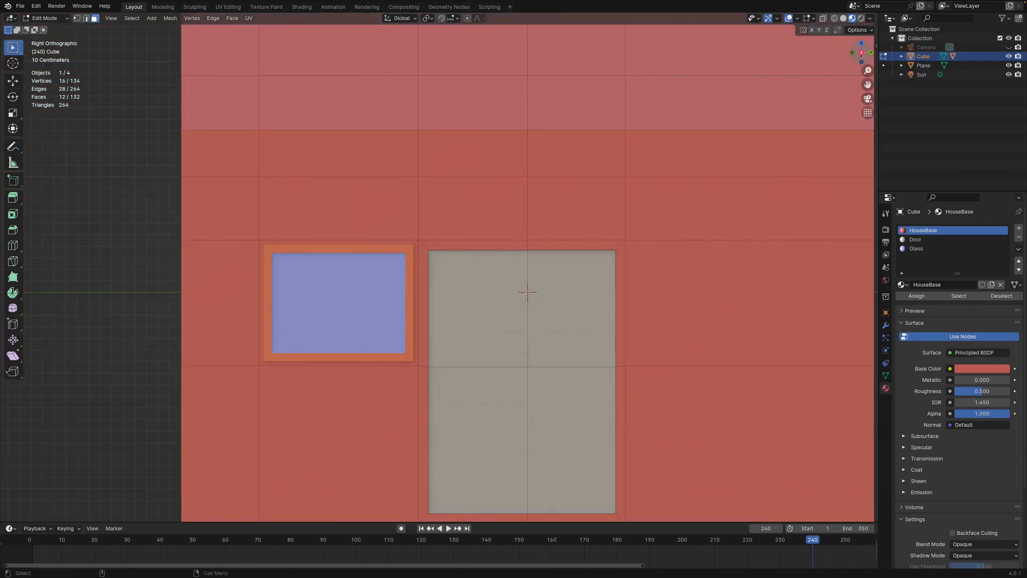
click(823, 19)
- Add all four sides of the door frame, including hidden faces, to the window frame selection
scroll(373, 241, up, 2)
shift+middle_drag(373, 241, 342, 122)
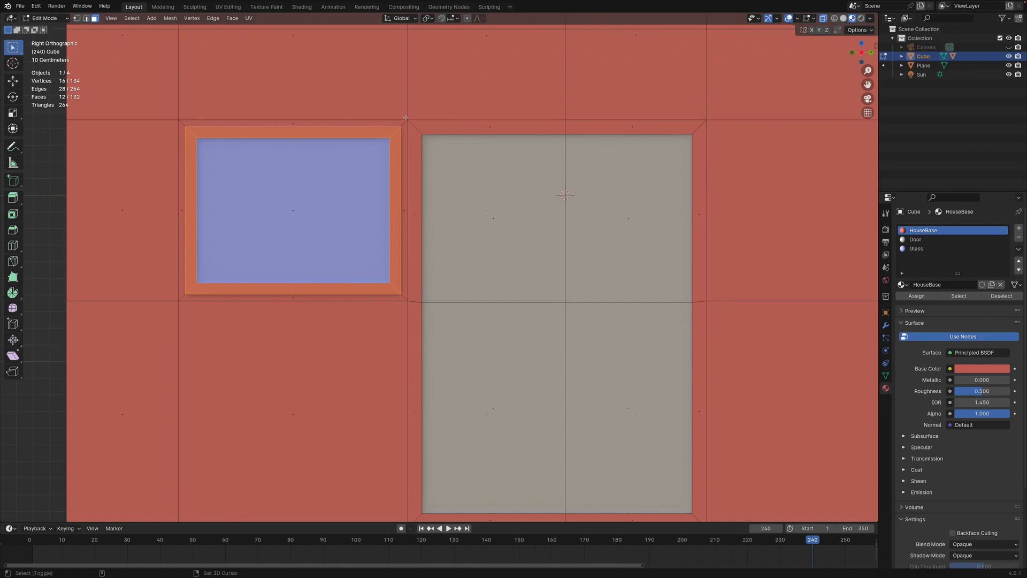
alt+shift+click(423, 453)
shift+drag(420, 121, 645, 140)
shift+middle_drag(689, 192, 589, 99)
shift+drag(589, 98, 636, 439)
shift+drag(311, 417, 560, 439)
shift+middle_drag(656, 211, 642, 252)
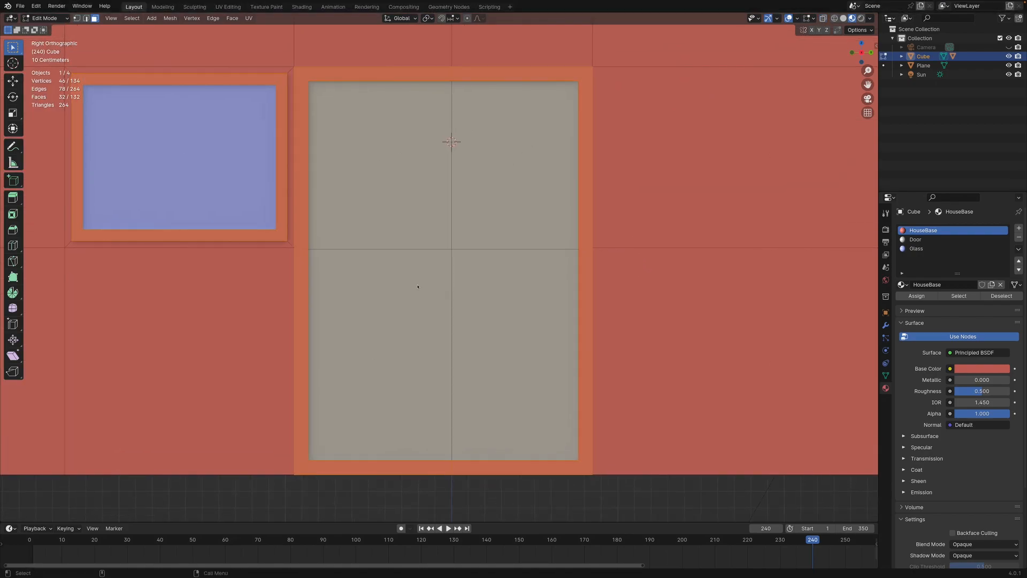
middle_drag(509, 227, 723, 261)
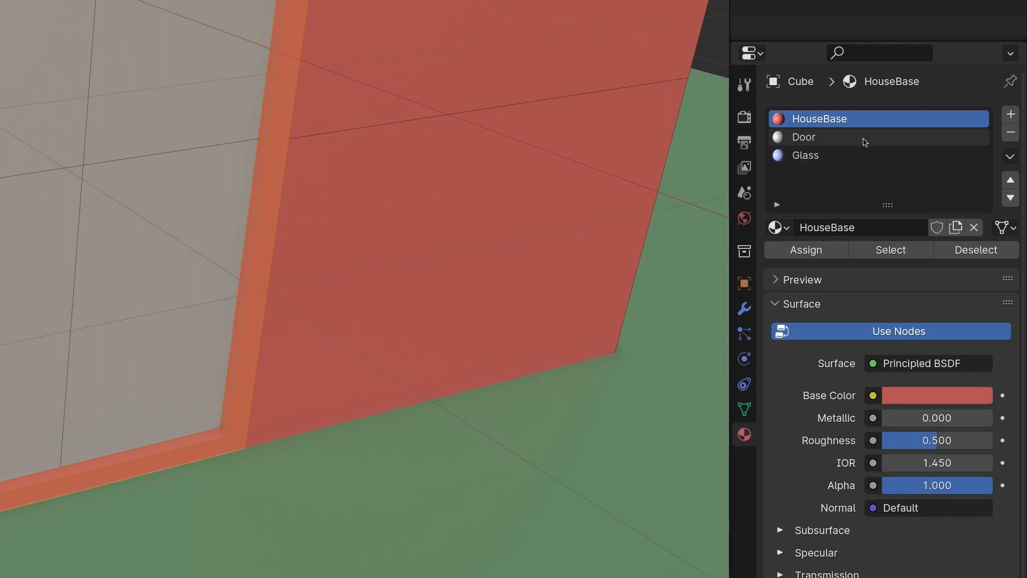
- Add a fourth material slot with a new material named Frame and assign it to the selected window and door frames
click(1012, 114)
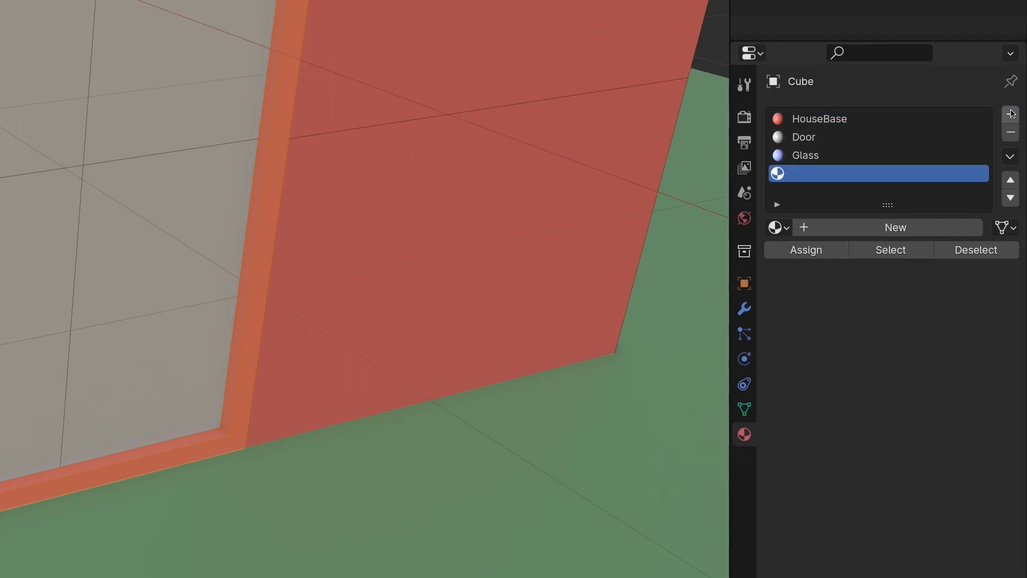
click(882, 227)
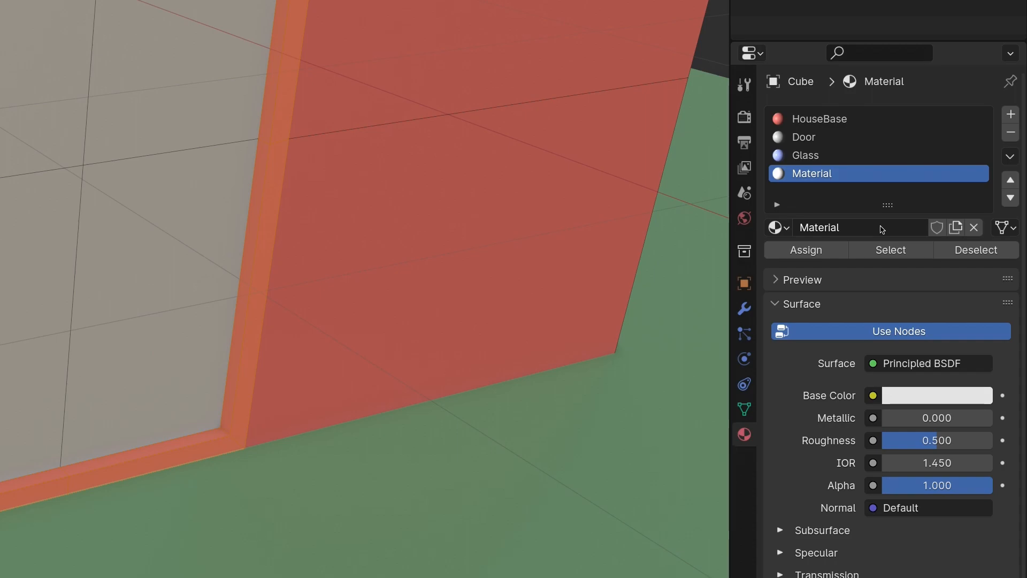
double_click(846, 174)
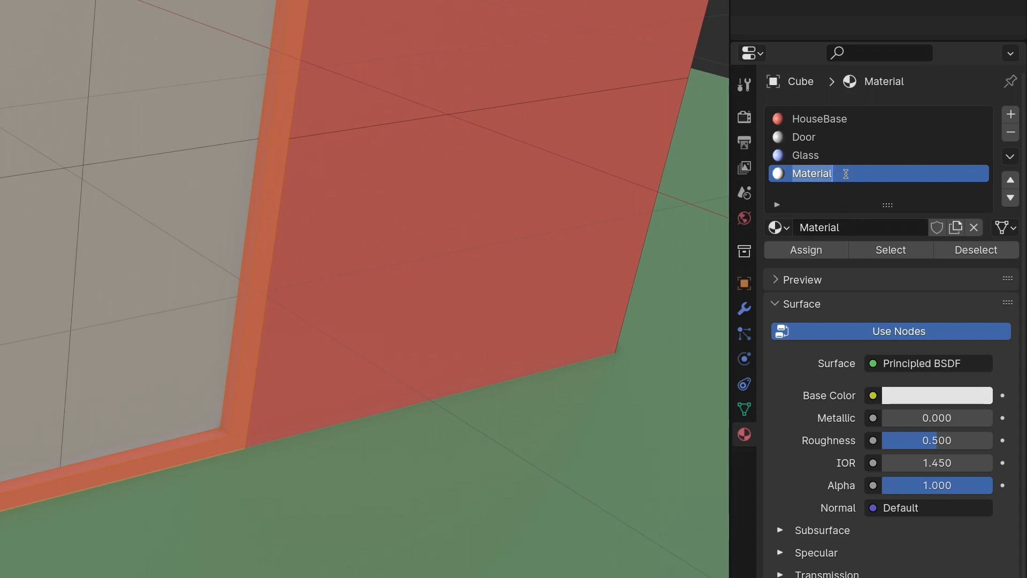
text(Frame)
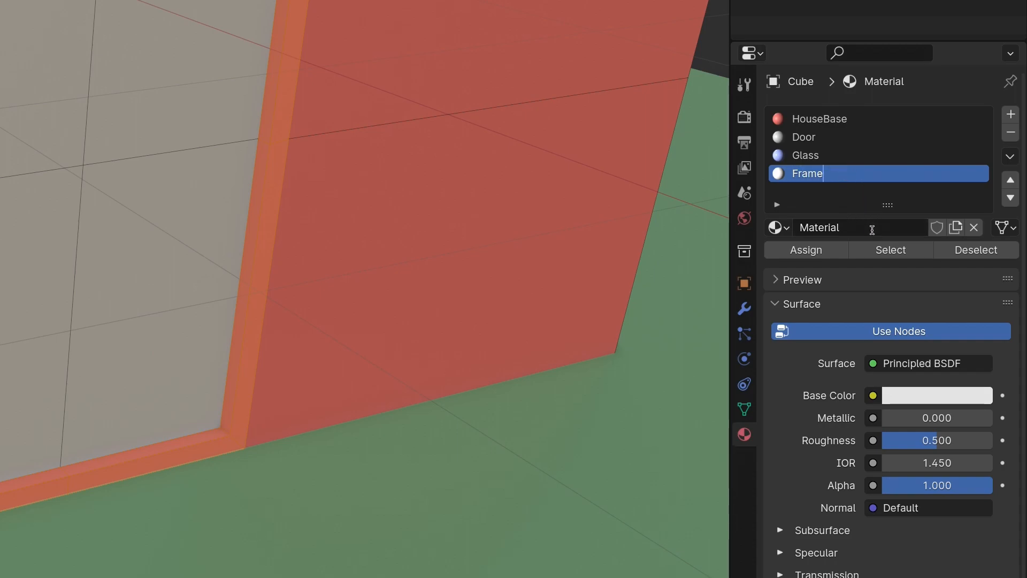
key(Return)
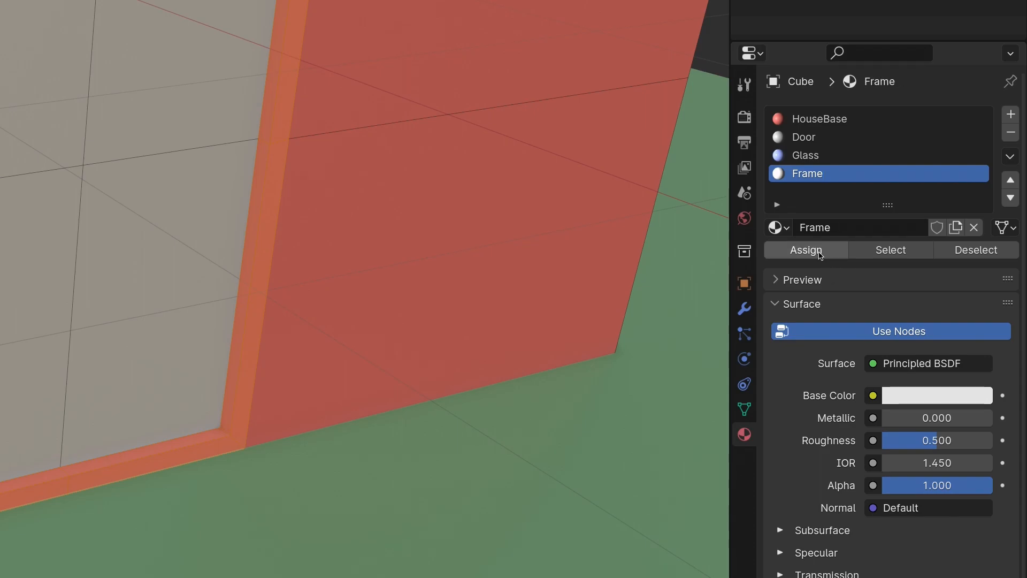
click(821, 252)
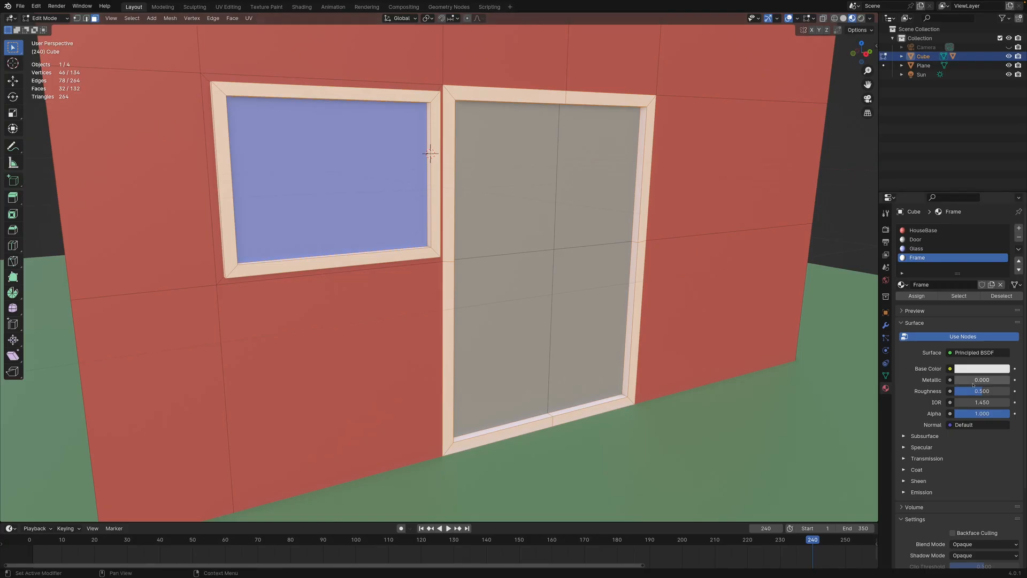
- Toggle out of Edit Mode to check the window and door frames on the whole house
middle_drag(717, 289, 565, 215)
scroll(676, 271, down, 3)
key(Tab)
middle_drag(549, 225, 546, 225)
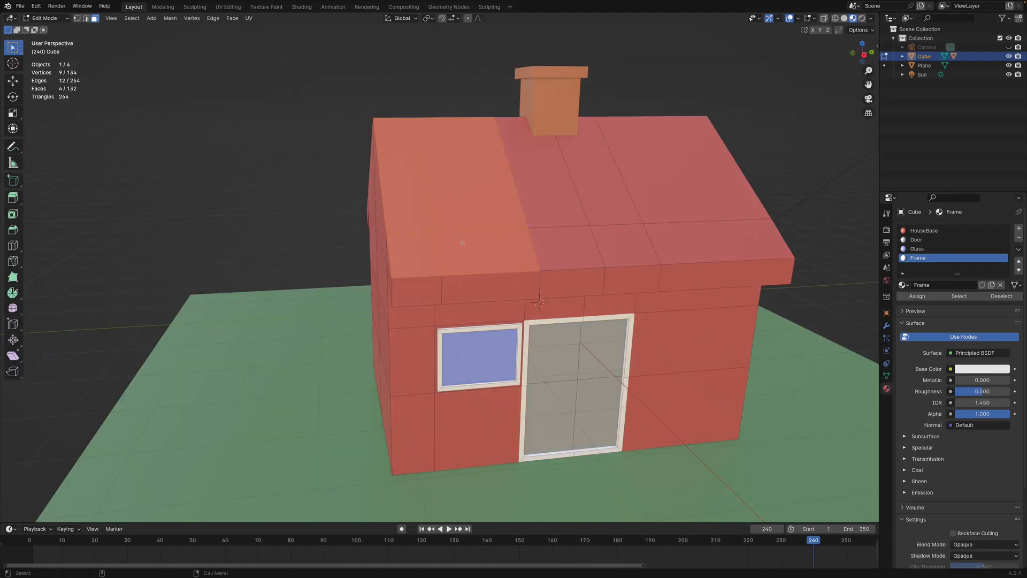
- Select the front roof slope's faces on the window side, including the eave and the strip beside the chimney
middle_drag(535, 241, 444, 257)
shift+click(441, 278)
middle_drag(530, 256, 549, 222)
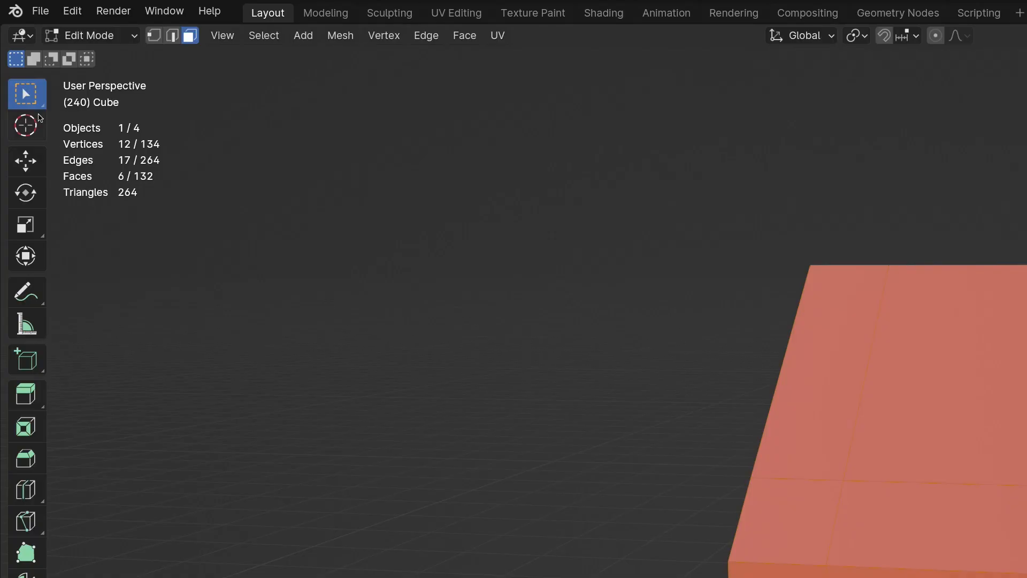
scroll(897, 426, up, 3)
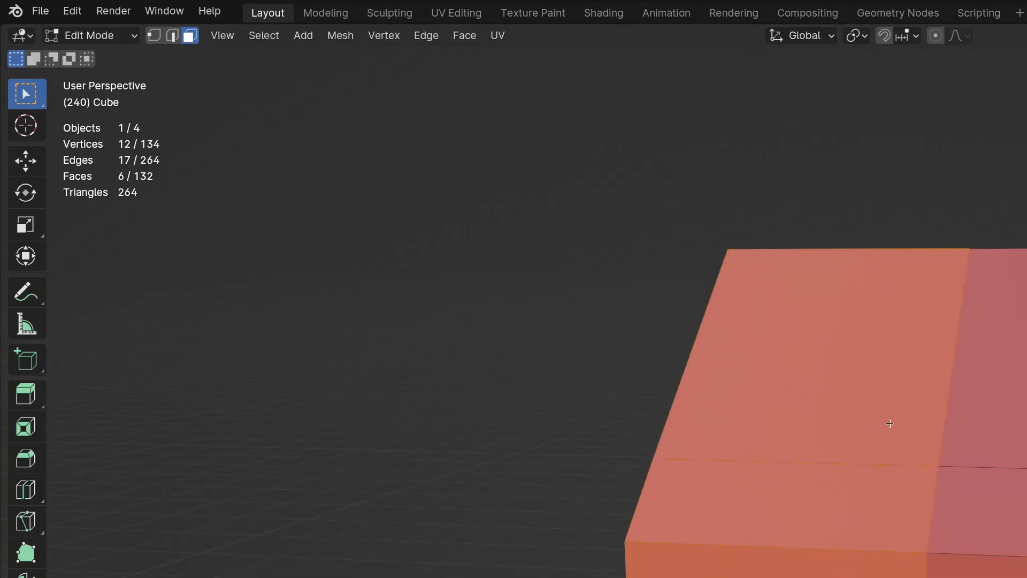
middle_drag(868, 409, 905, 417)
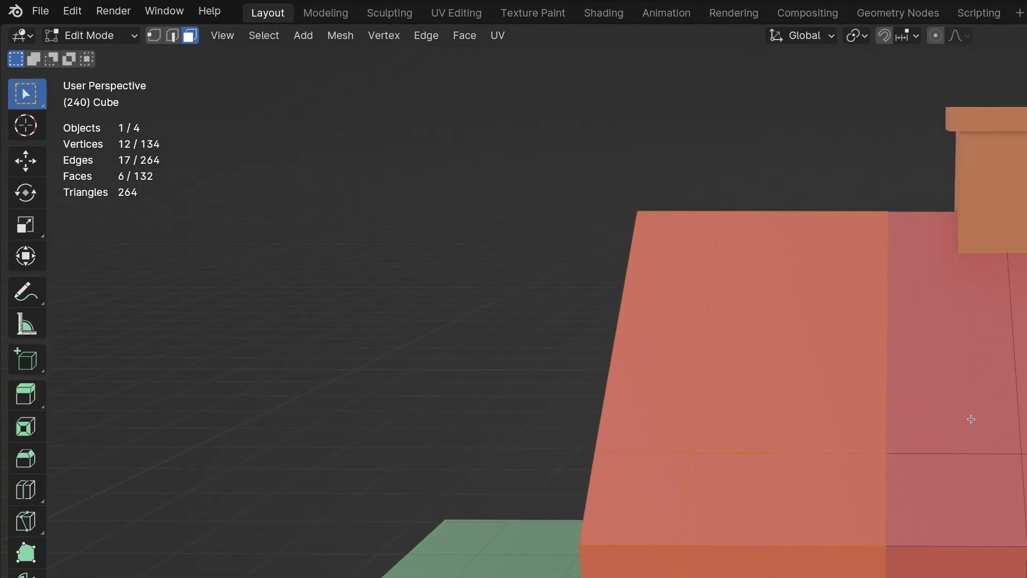
shift+click(986, 410)
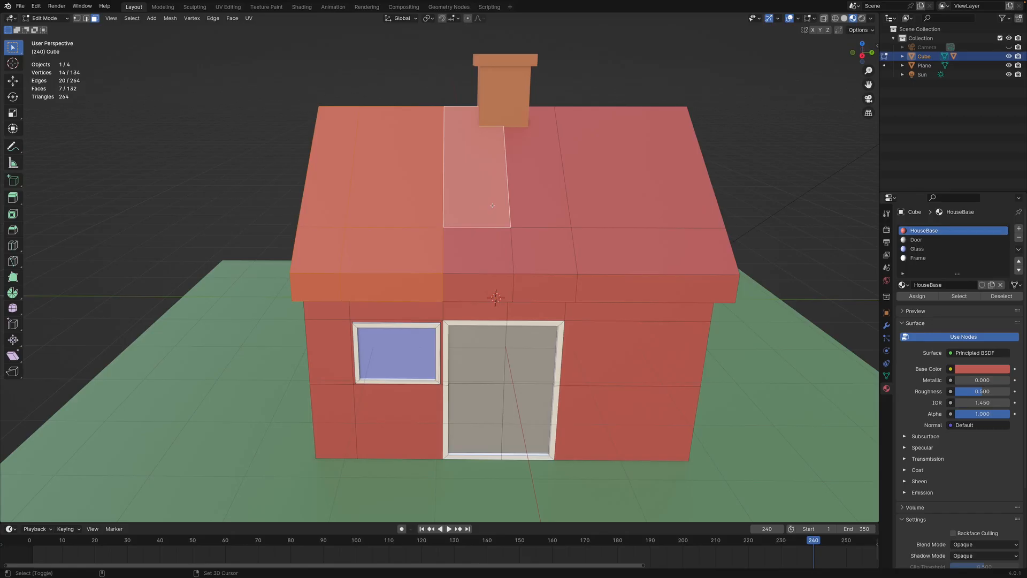
- Try adding the remaining front roof slope faces to the selection one by one
shift+click(550, 199)
shift+click(603, 192)
shift+click(557, 249)
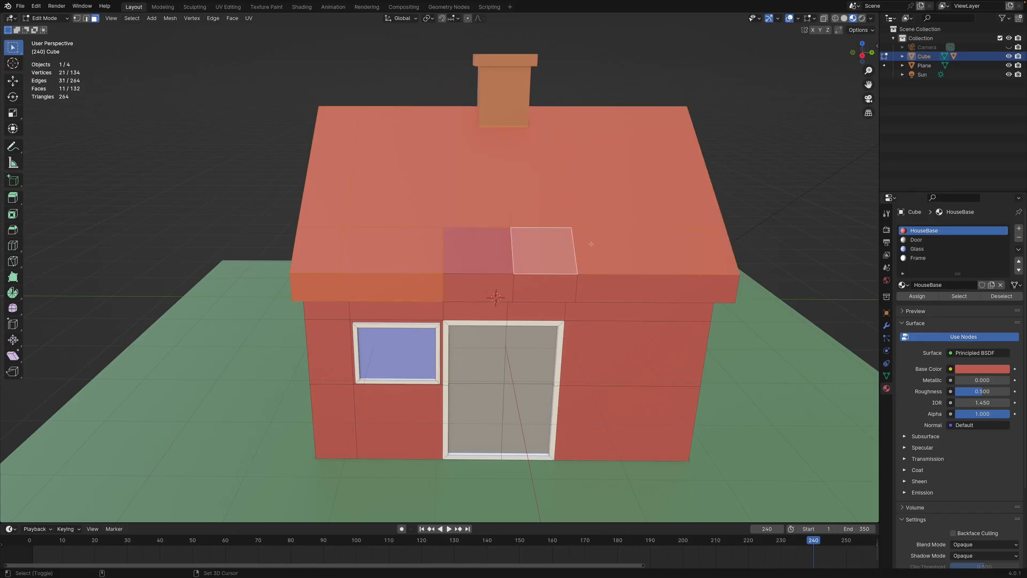
shift+click(612, 201)
shift+click(545, 251)
shift+click(557, 204)
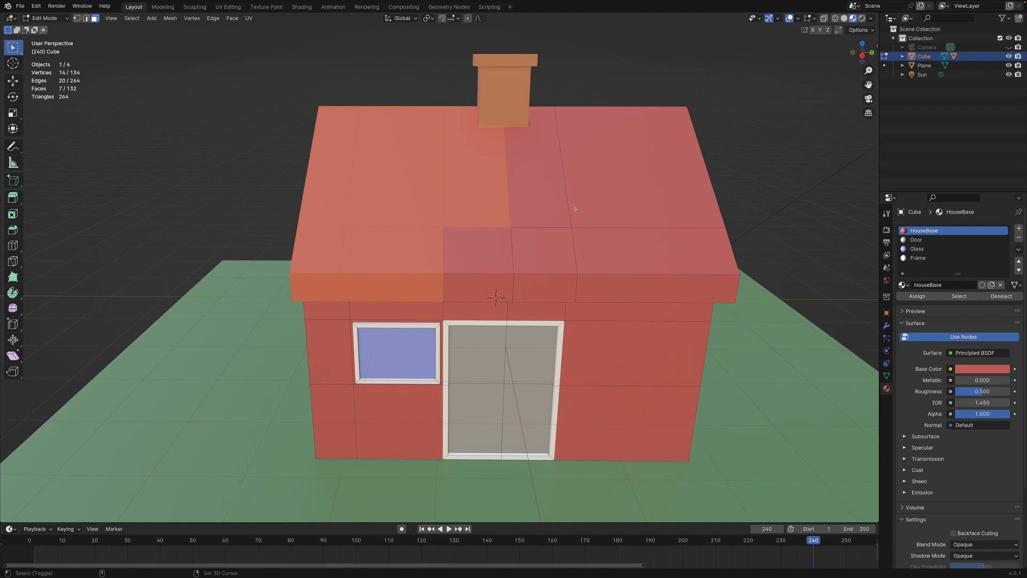
- Add the rest of the front roof slope, its overhang and the back eave faces to the selection
shift+drag(541, 170, 607, 248)
shift+click(506, 247)
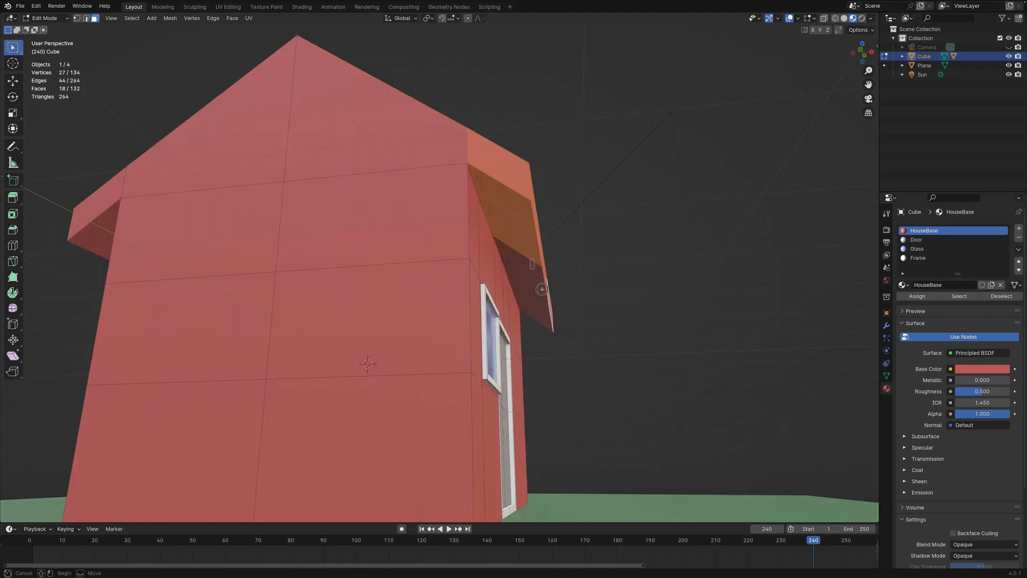
shift+drag(533, 262, 564, 326)
middle_drag(447, 293, 520, 284)
middle_drag(521, 284, 556, 291)
shift+drag(301, 183, 324, 302)
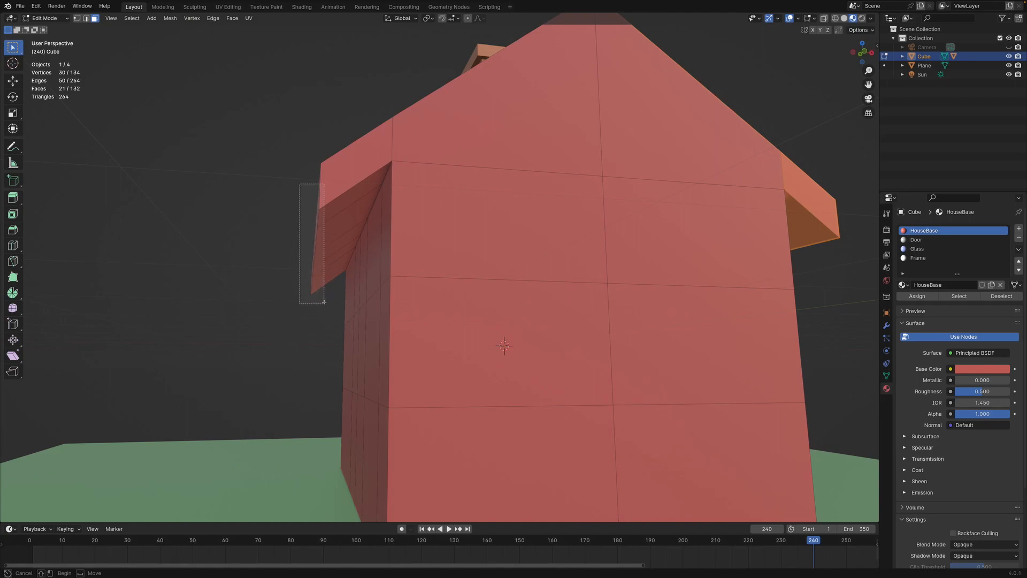
- Add the back roof slope and the remaining roof edge faces to the selection
middle_drag(321, 291, 371, 293)
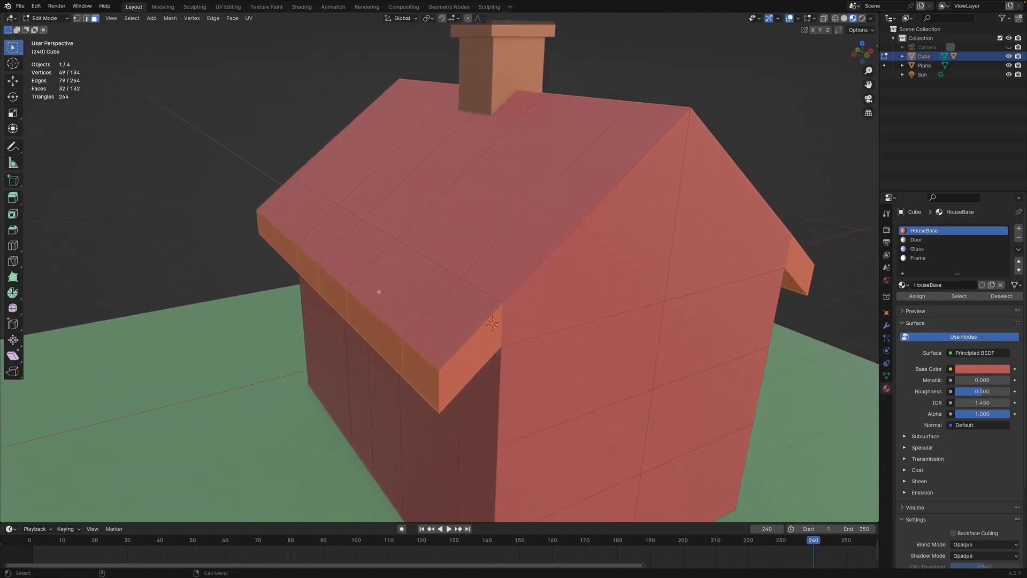
shift+drag(377, 240, 467, 329)
middle_drag(419, 235, 476, 239)
shift+drag(367, 194, 452, 268)
shift+drag(478, 225, 516, 248)
middle_drag(362, 223, 473, 289)
shift+click(503, 302)
shift+click(800, 244)
- Add a material slot to the house with a new material named Roof
middle_drag(801, 244, 565, 241)
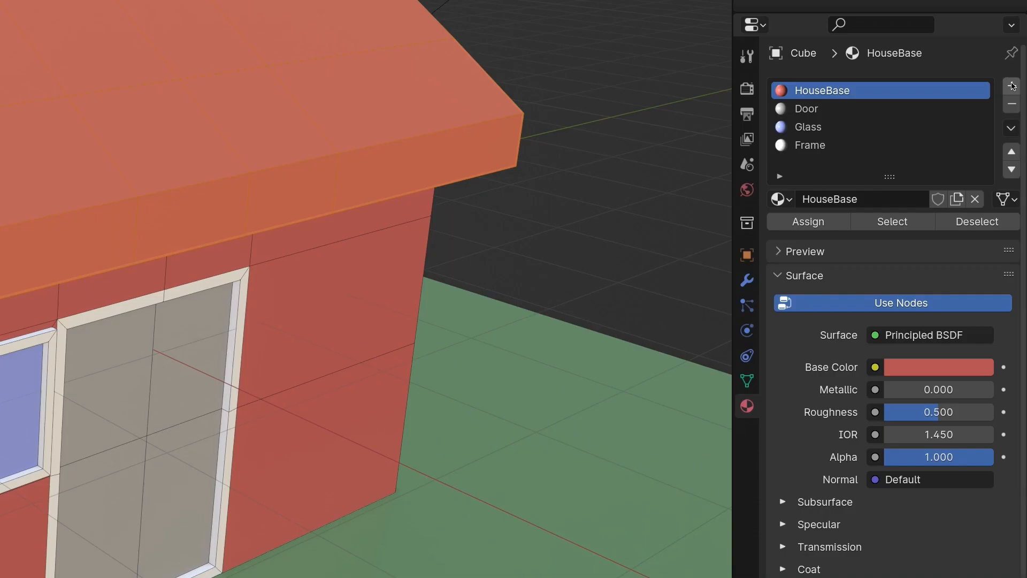
click(1013, 85)
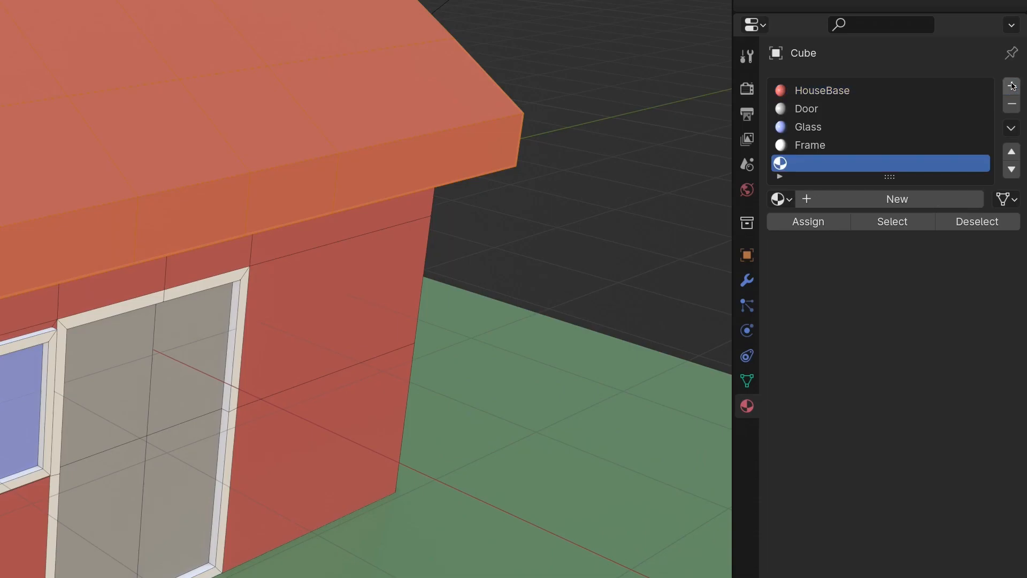
click(854, 200)
double_click(811, 165)
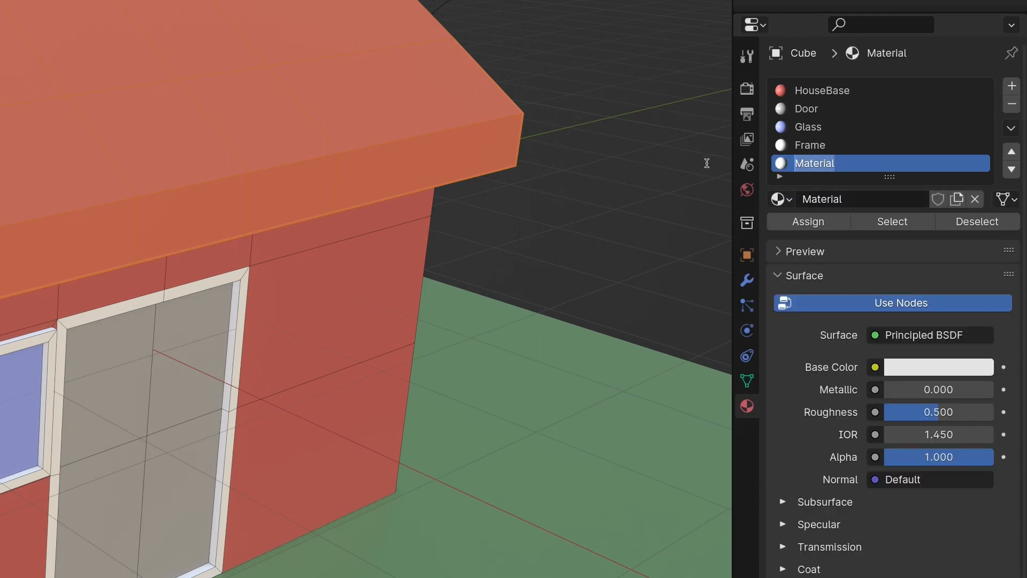
text(Roof)
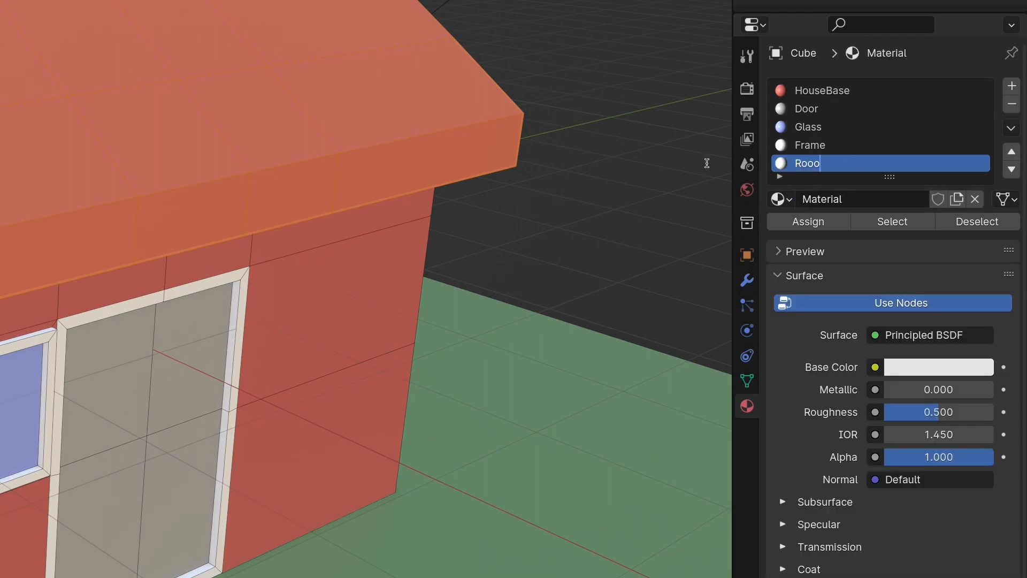
- Darken the Roof material's base color to a dark gray and assign it to the selected roof faces
click(934, 369)
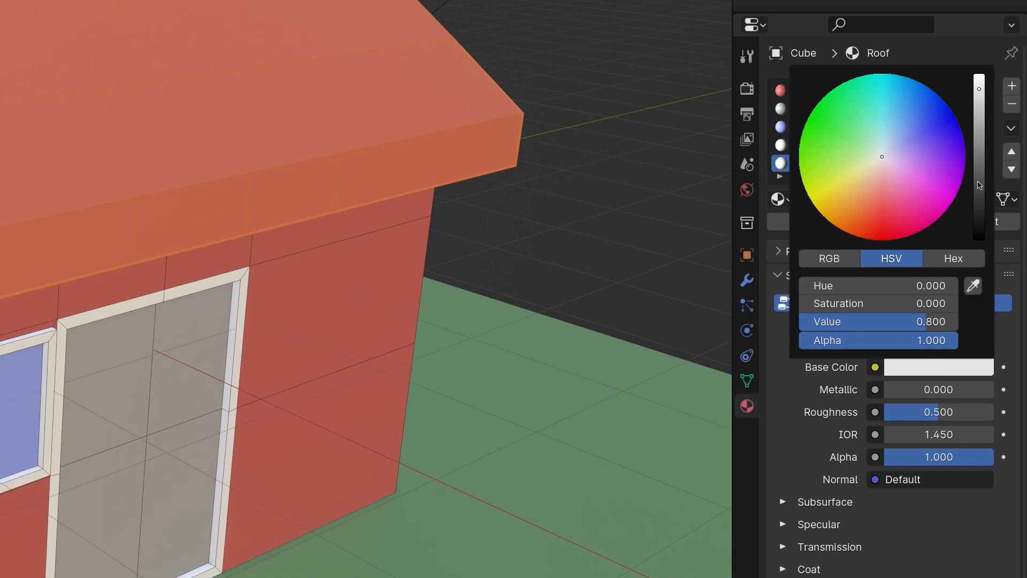
click(980, 199)
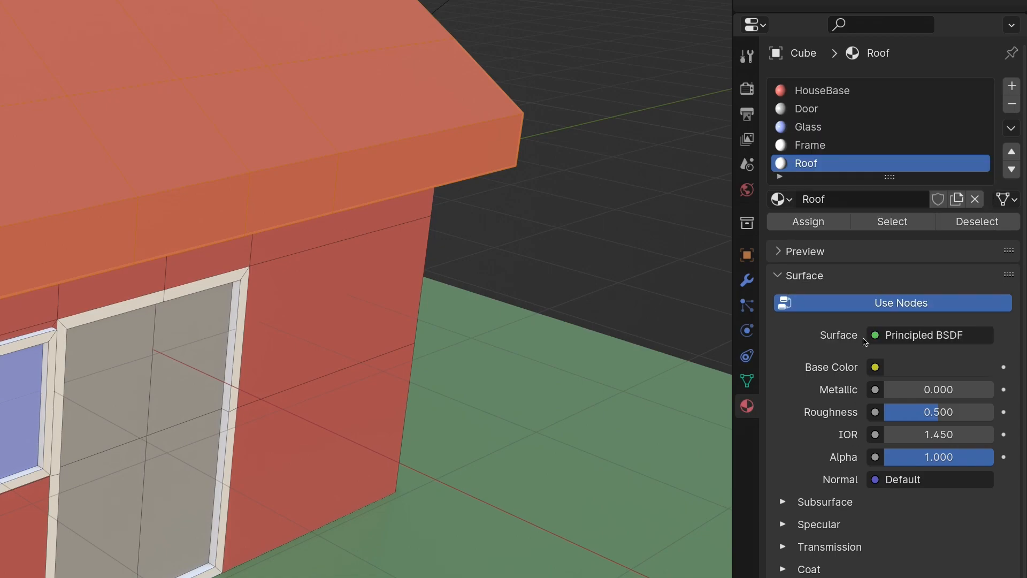
click(798, 222)
middle_drag(298, 133, 304, 137)
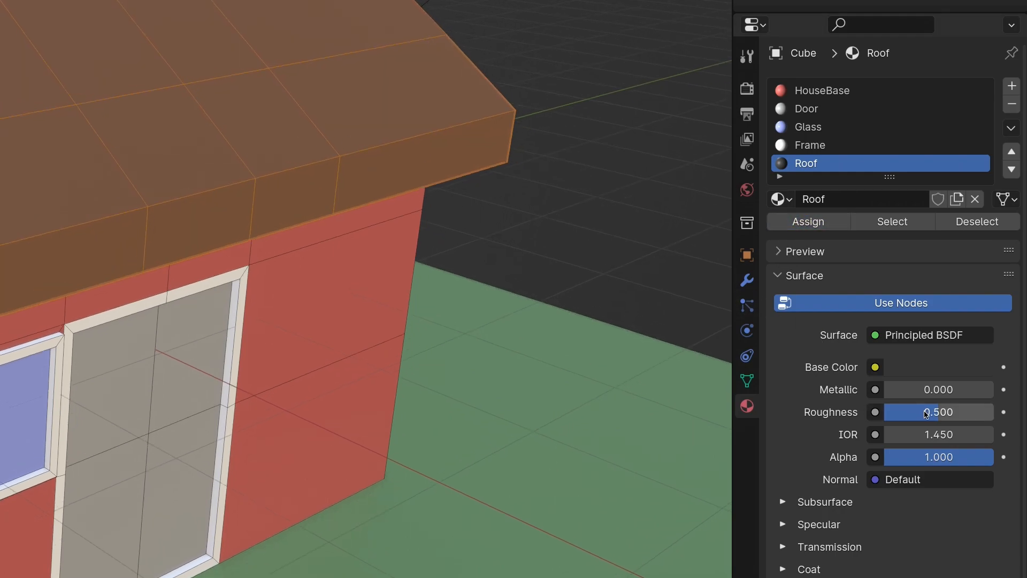
- Set the Roof material's roughness to about 0.7 and return to Object Mode
drag(910, 412, 934, 412)
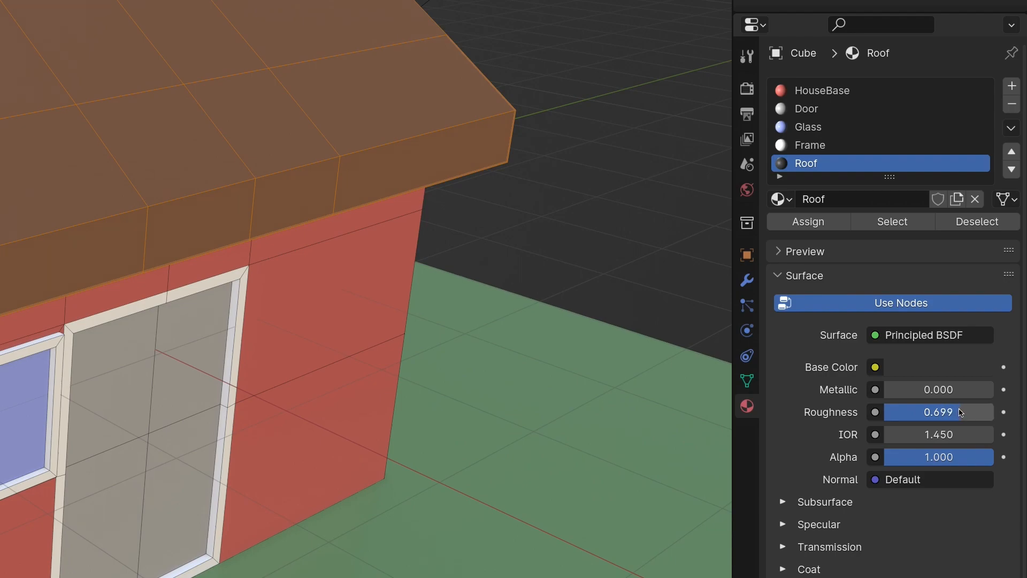
middle_drag(675, 271, 338, 277)
scroll(338, 277, up, 3)
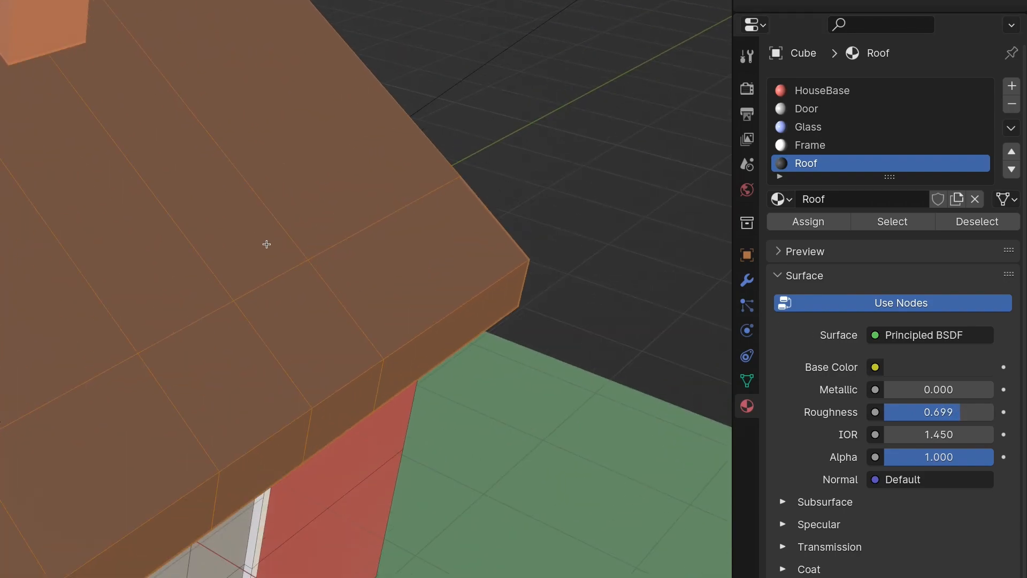
key(Tab)
middle_drag(279, 233, 275, 245)
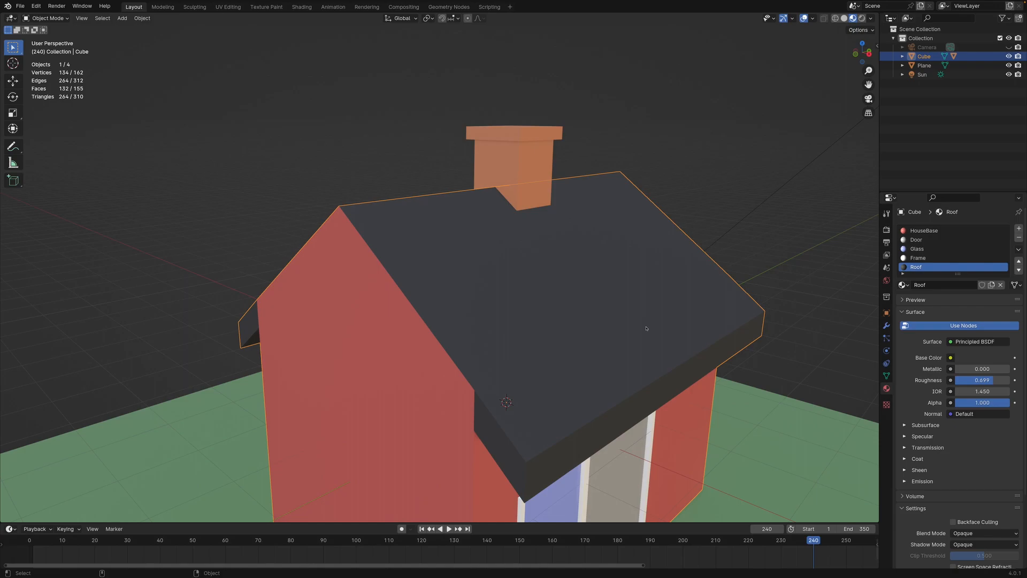
- Set up the house for cutting its front gable: Edit Mode, front orthographic view, Knife tool, vertex selection and solid shading
middle_drag(651, 308, 484, 324)
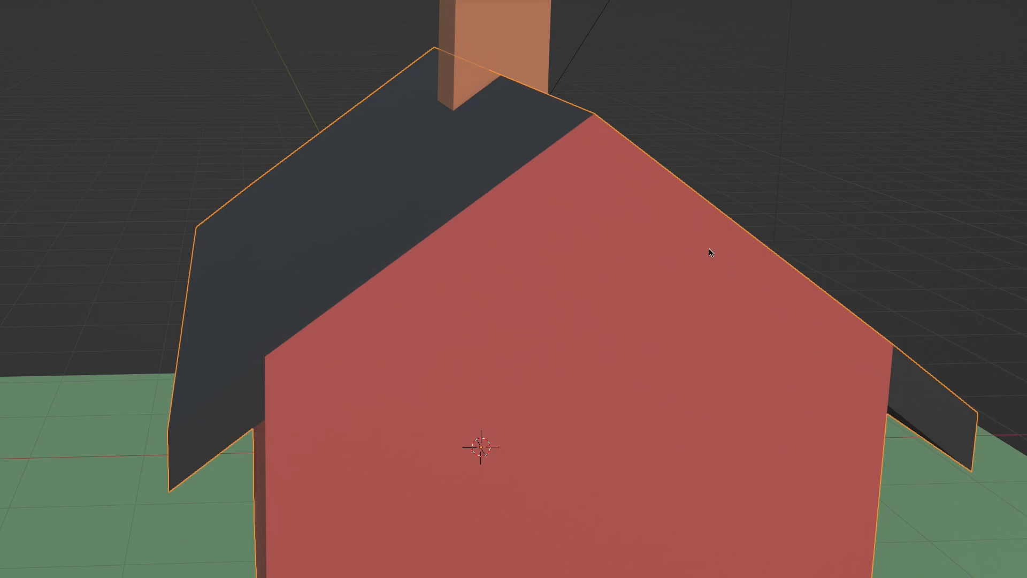
middle_drag(605, 326, 580, 161)
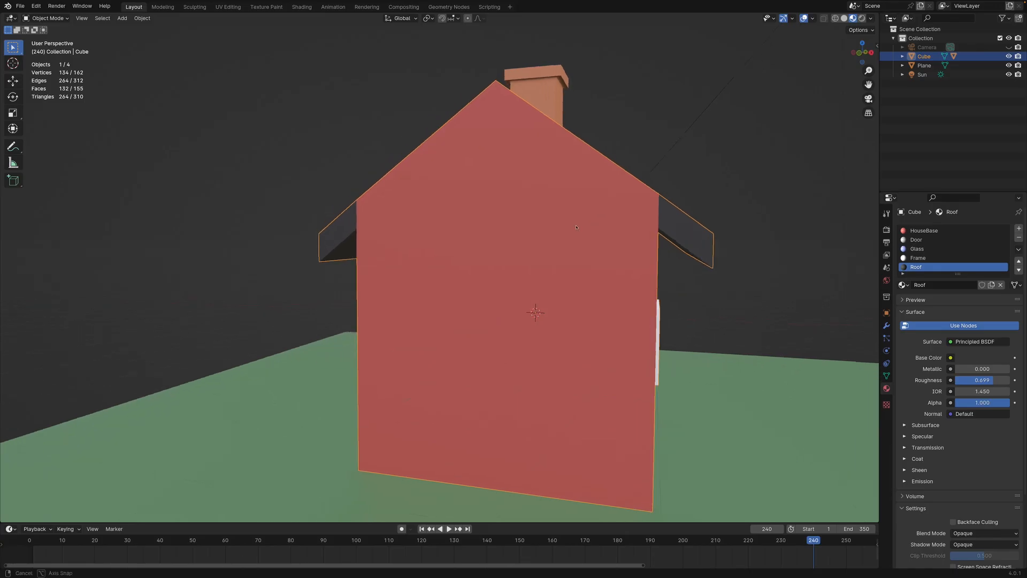
key(Tab)
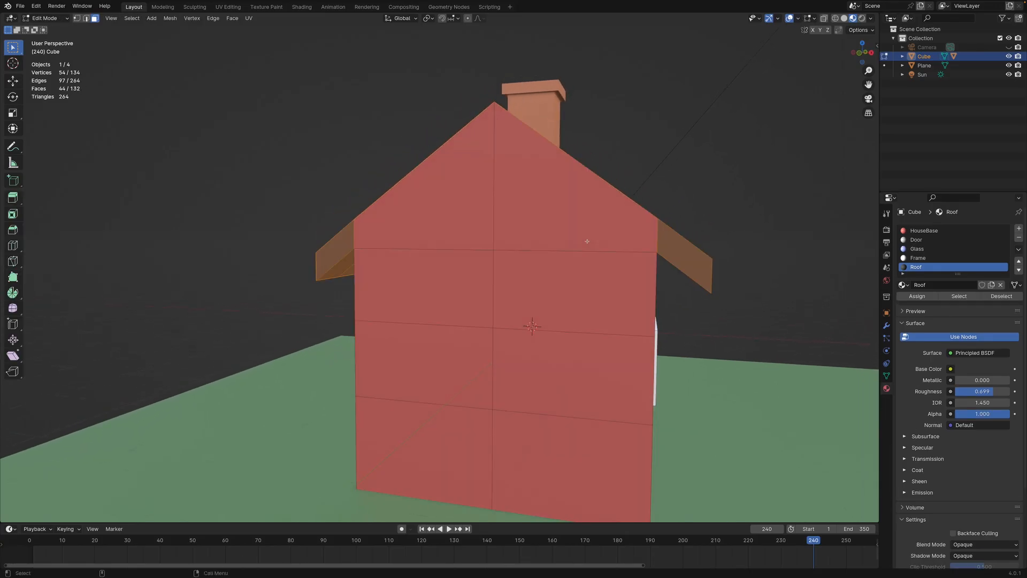
middle_drag(576, 227, 568, 234)
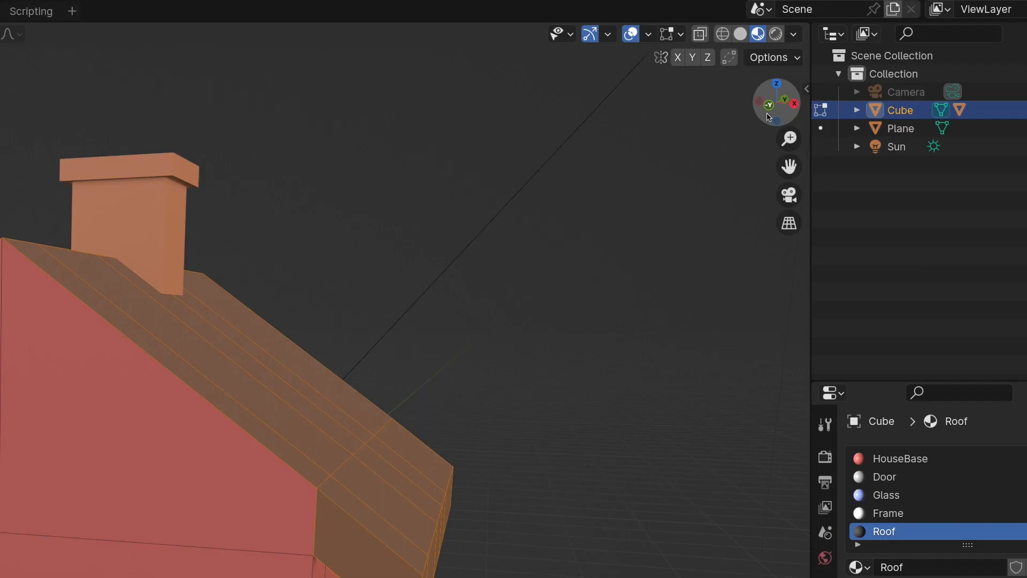
click(770, 108)
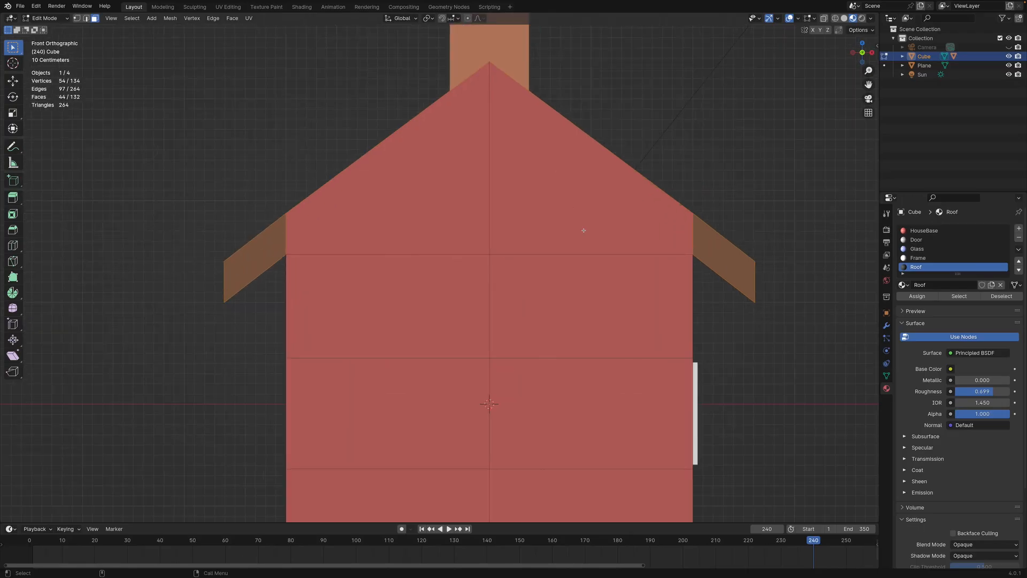
scroll(584, 230, up, 3)
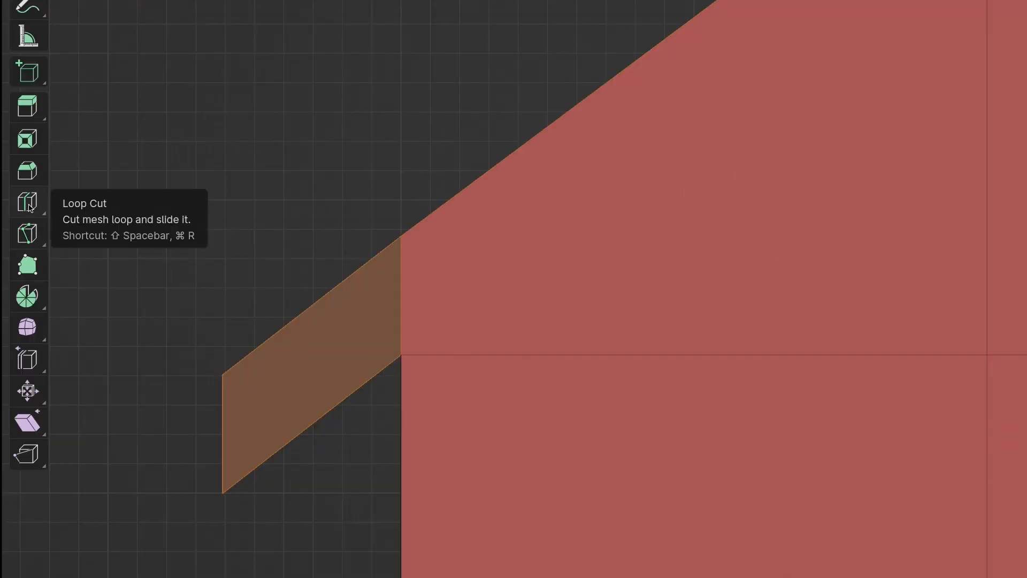
click(28, 235)
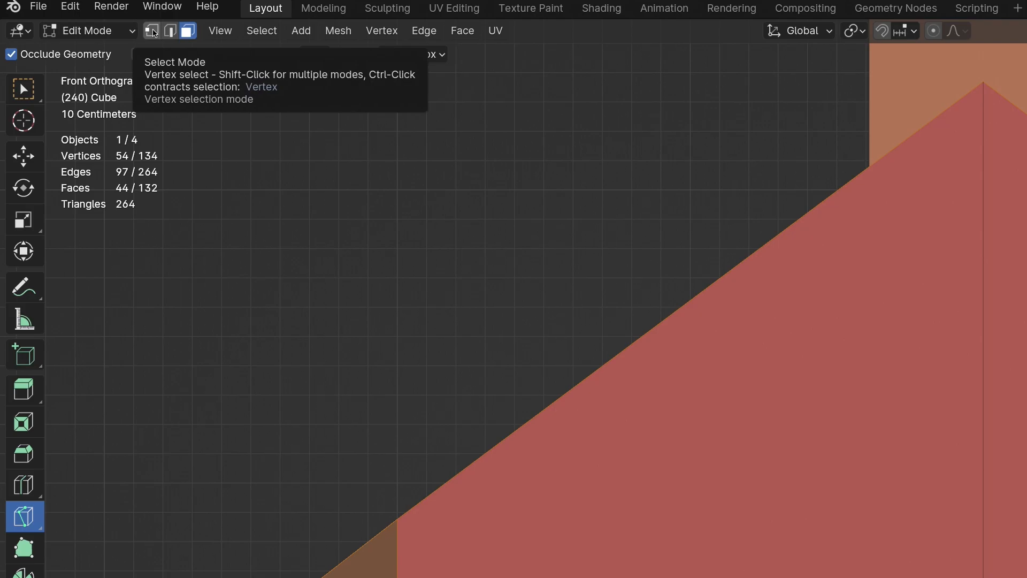
click(153, 34)
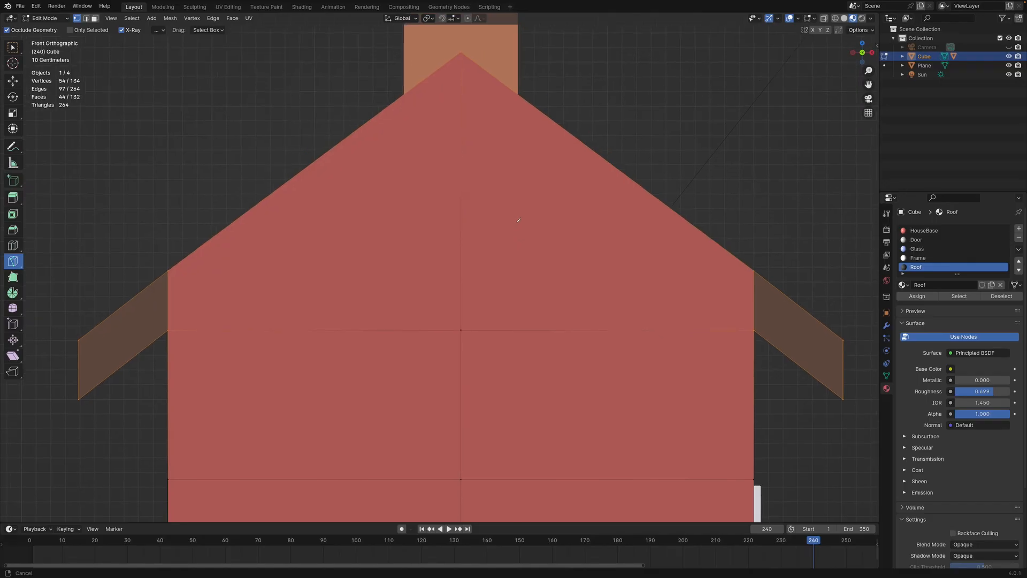
scroll(515, 216, up, 1)
scroll(516, 216, down, 2)
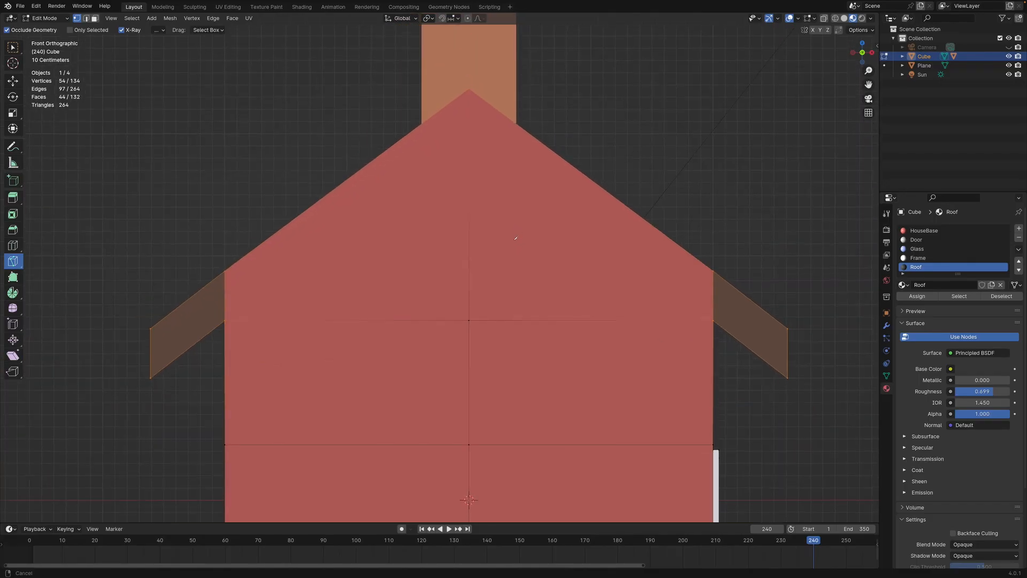
scroll(509, 216, up, 1)
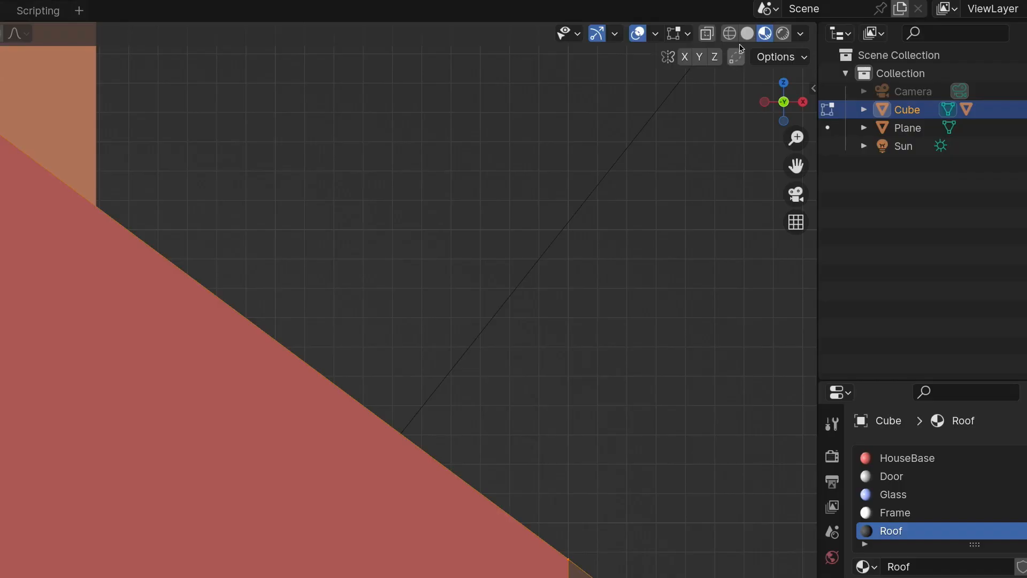
click(748, 34)
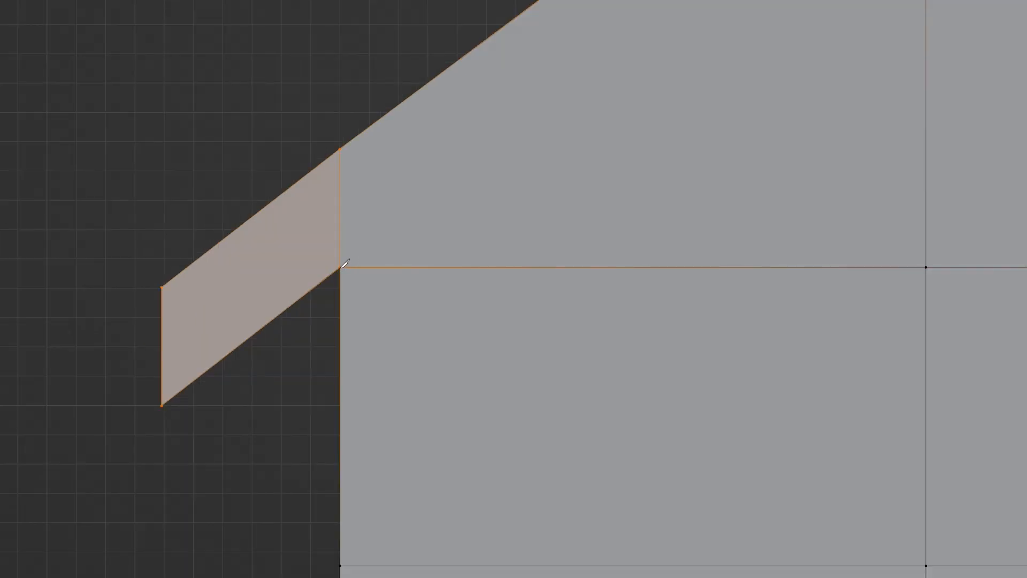
- Knife-cut the front gable from one eave's lower inner corner up to the center edge and down to the opposite corner, parallel to the roof
click(340, 267)
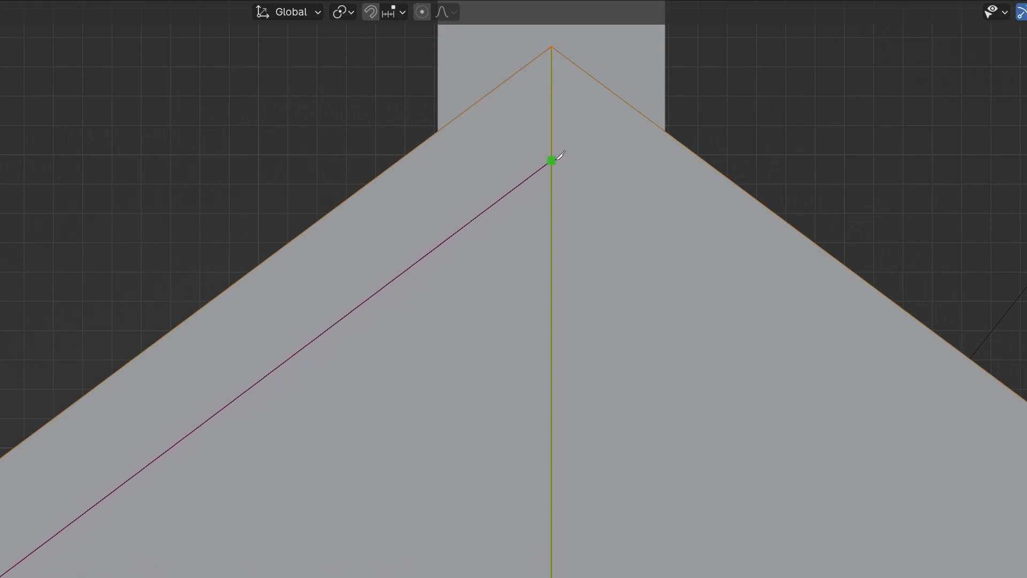
click(556, 159)
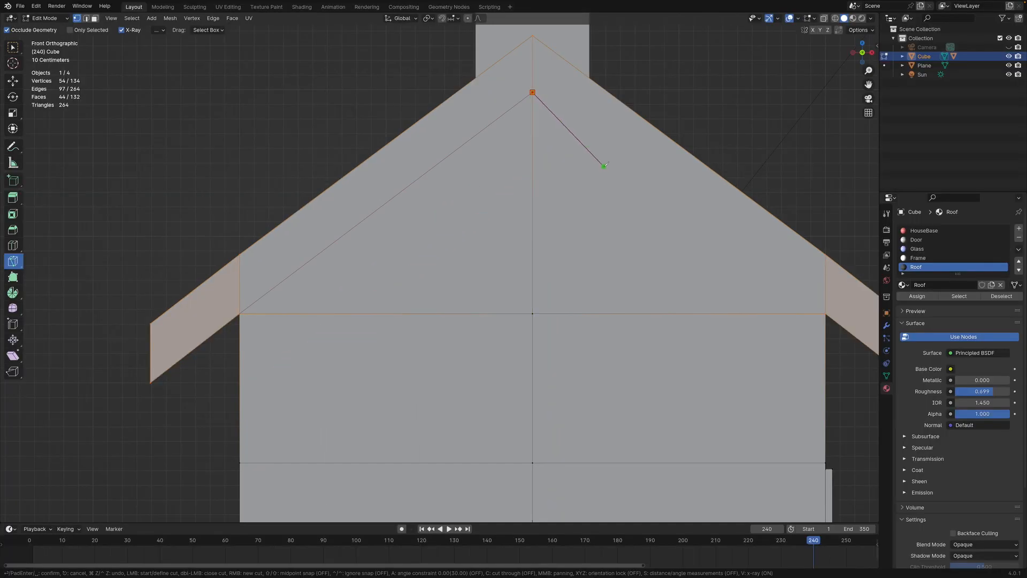
click(826, 314)
key(Return)
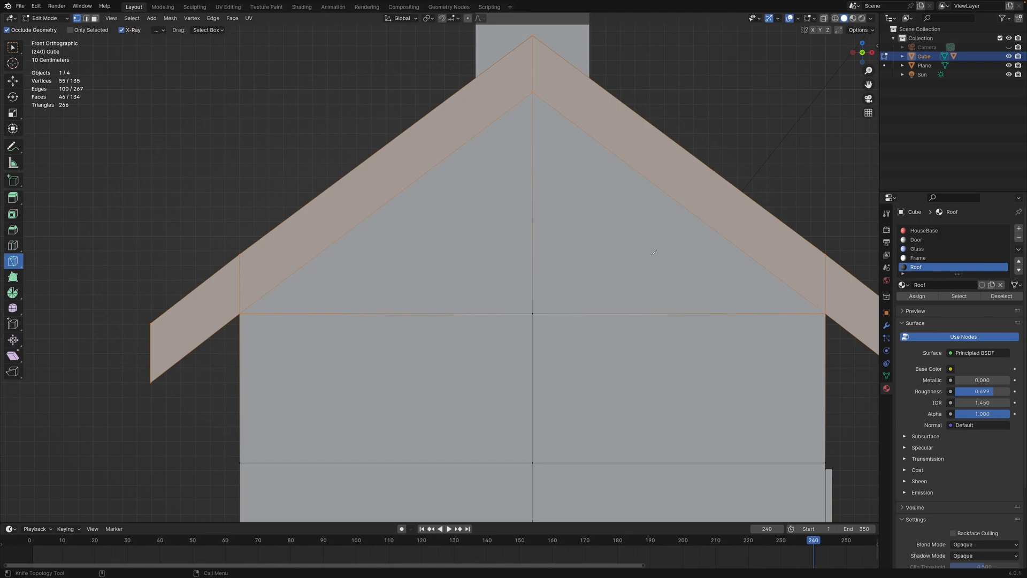
- Make the same roof-parallel knife cut across the back gable in back orthographic view, joining both inner eave corners through the center edge
scroll(653, 252, down, 3)
middle_drag(594, 210, 741, 226)
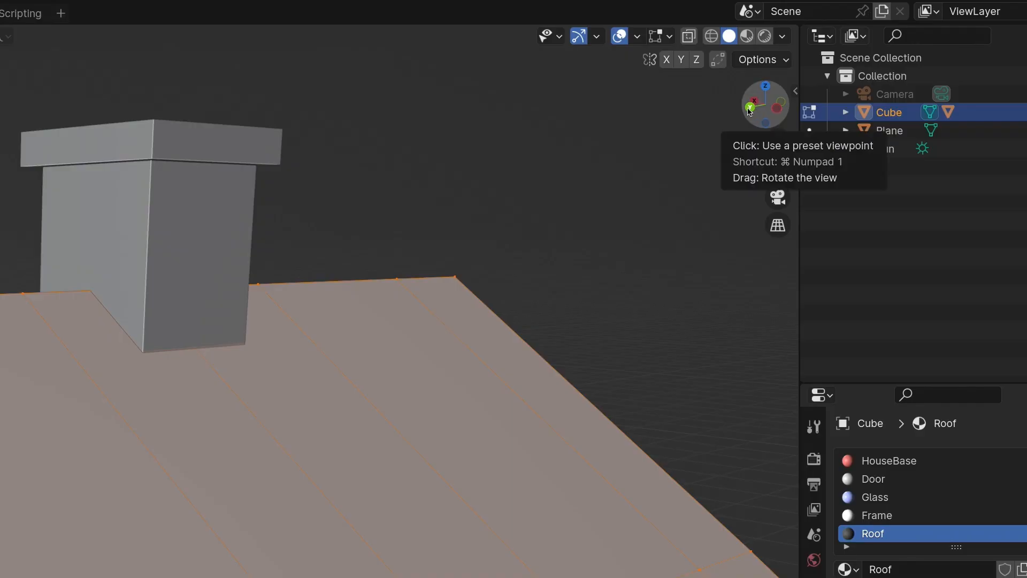
click(854, 55)
scroll(235, 459, up, 4)
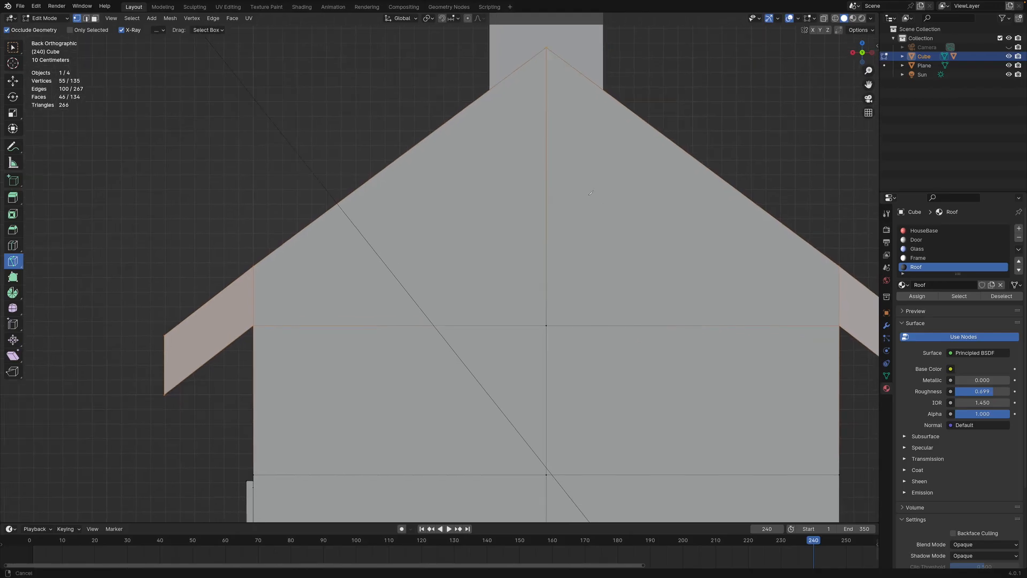
shift+middle_drag(541, 188, 508, 198)
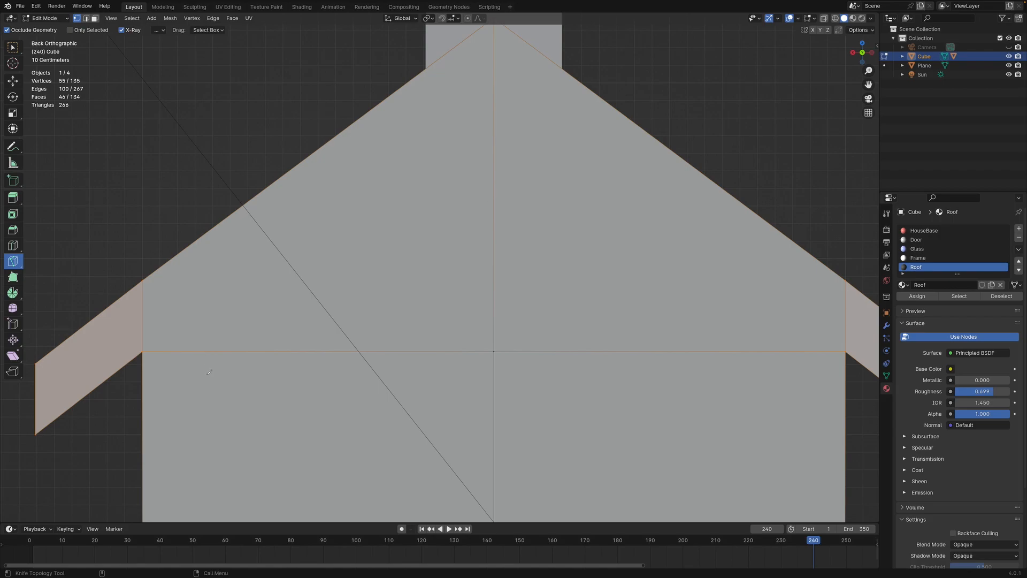
click(143, 351)
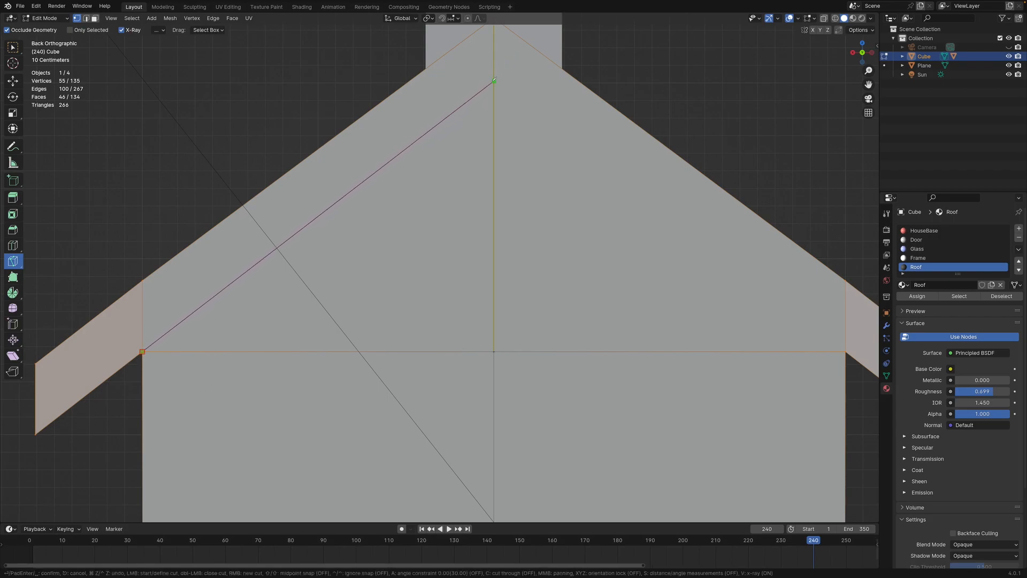
click(494, 81)
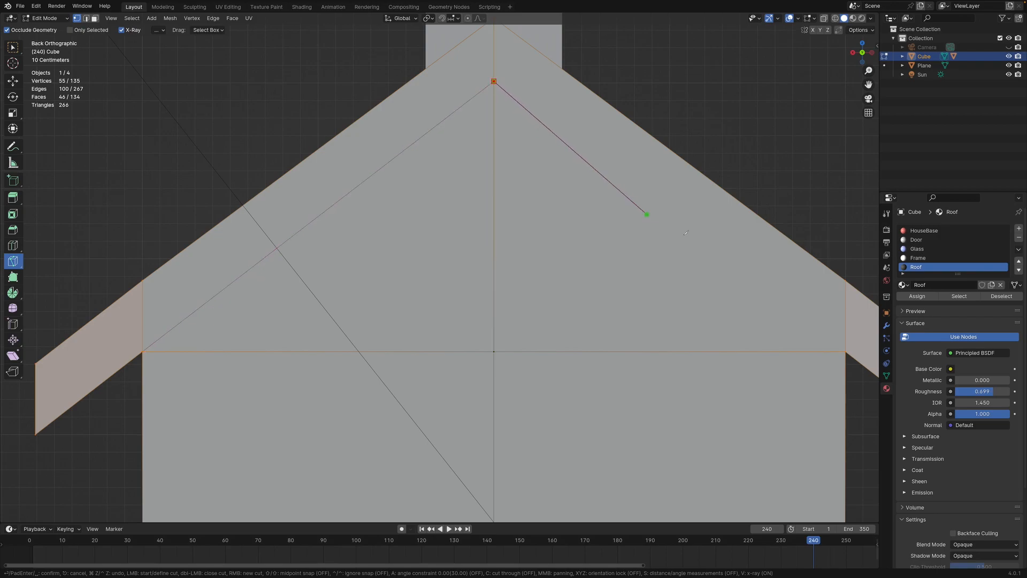
click(845, 352)
key(Return)
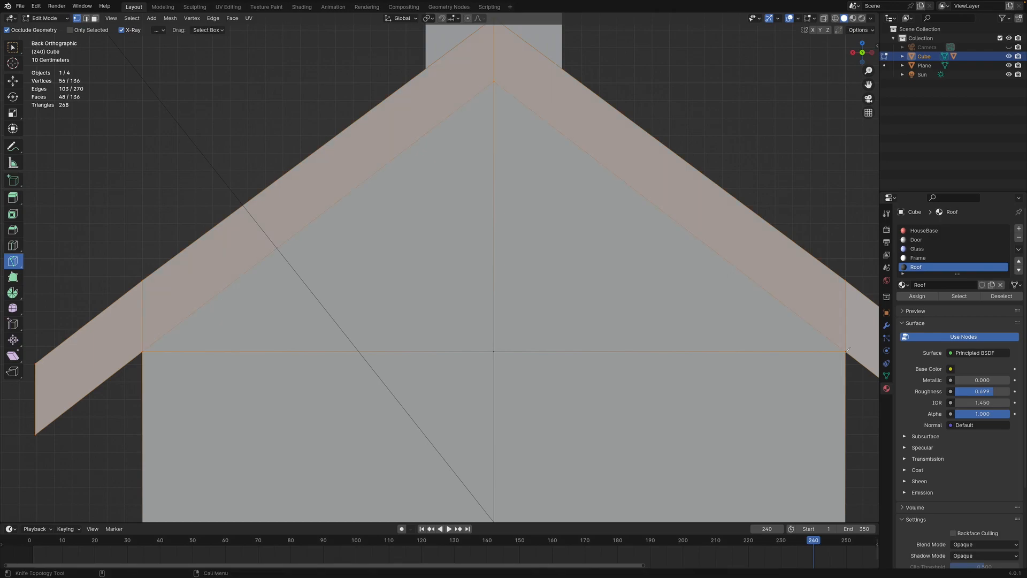
- Assign the Roof material to the selected roof faces and gable strips using face selection, and show the house in Object Mode with Material Preview
middle_drag(704, 289, 203, 225)
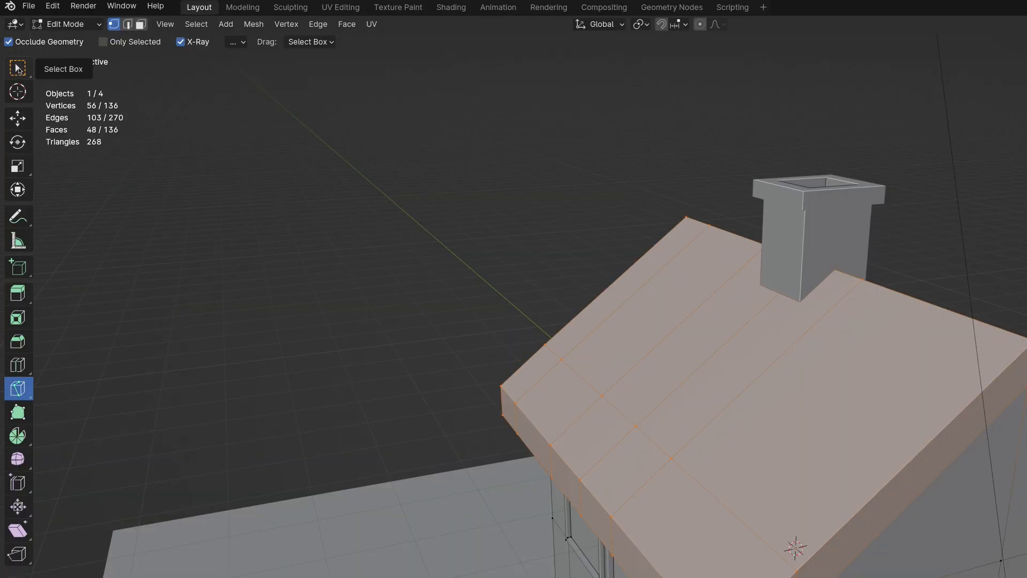
click(13, 48)
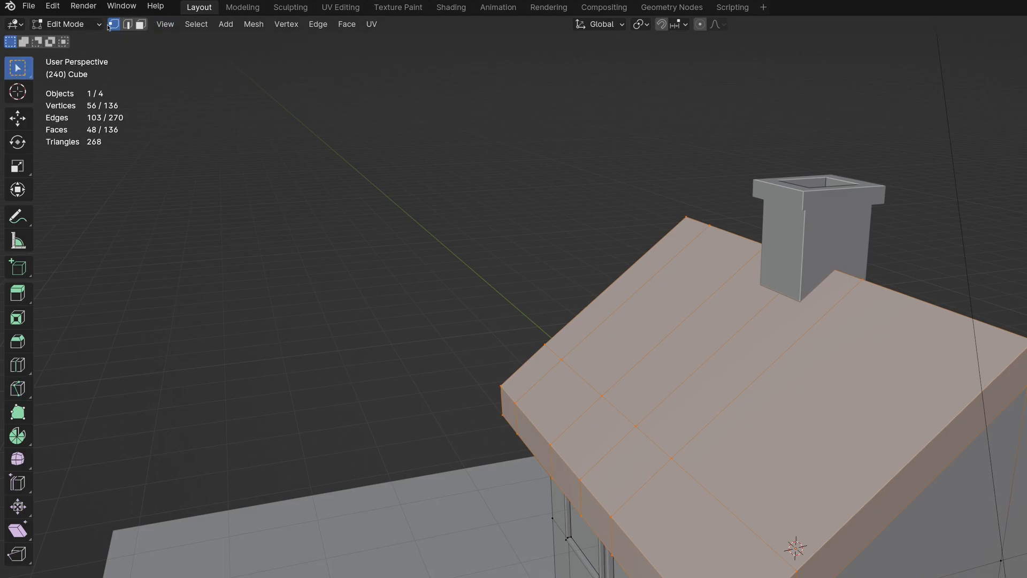
click(141, 25)
middle_drag(546, 321, 633, 268)
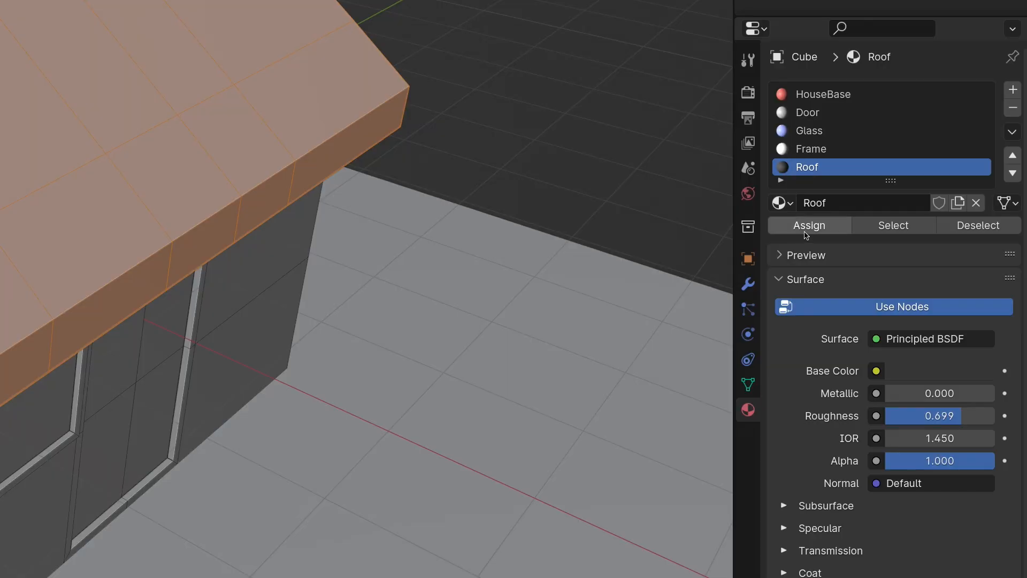
click(916, 299)
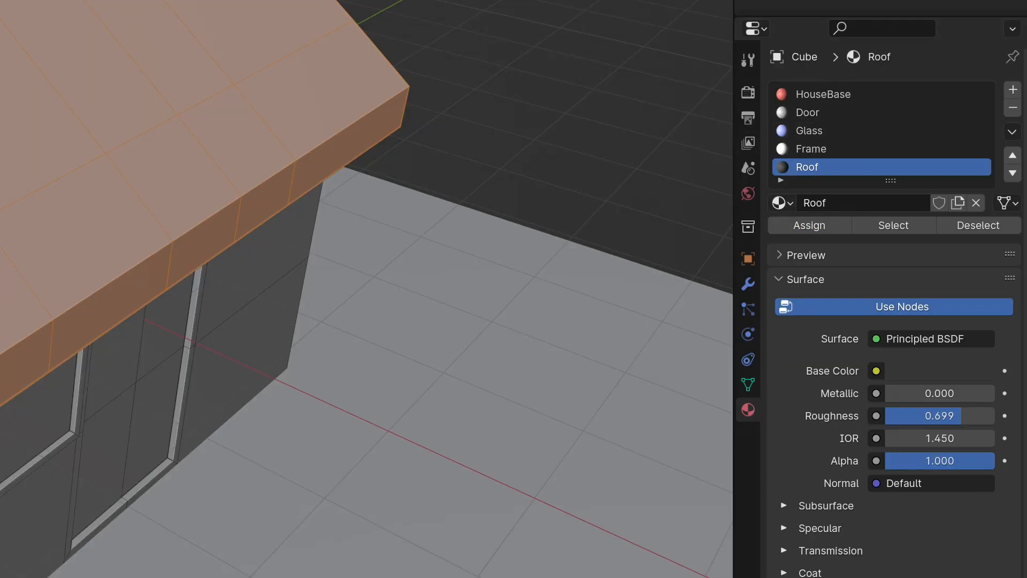
click(807, 32)
middle_drag(455, 289, 187, 305)
key(Tab)
scroll(363, 274, down, 2)
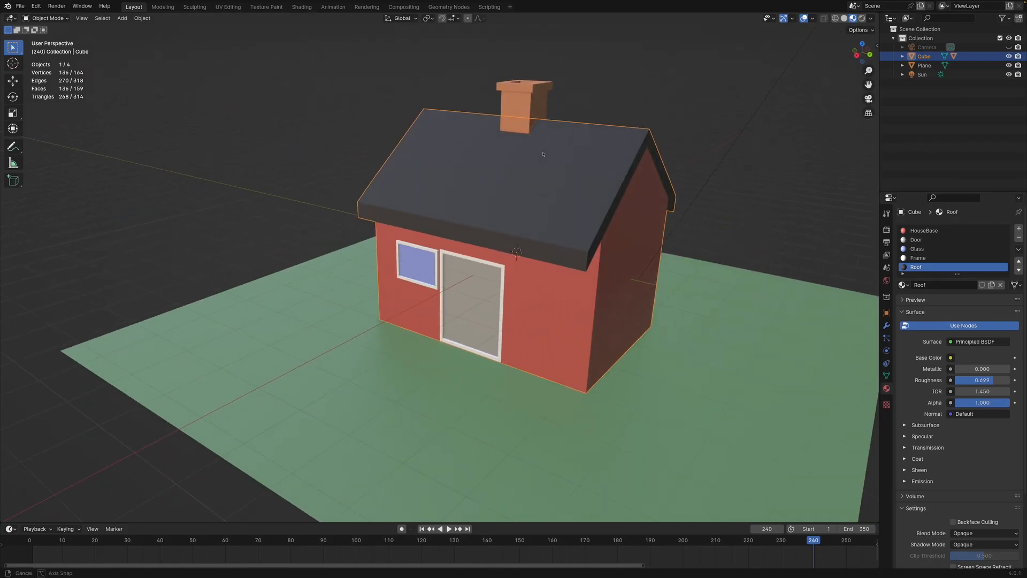
- Switch the viewport to rendered shading and examine the house's materials and sun shadows from several angles
middle_drag(544, 155, 602, 160)
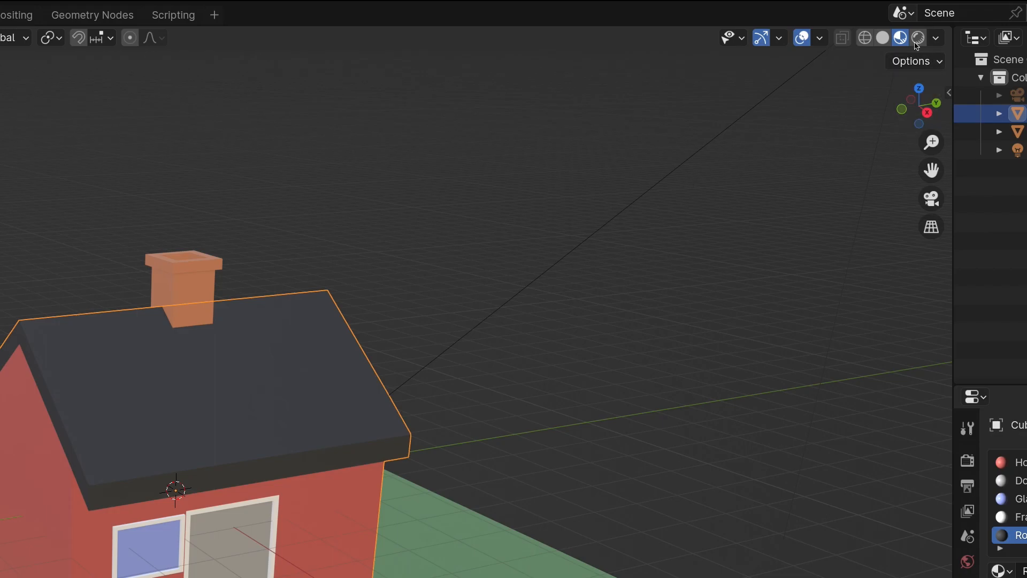
middle_drag(675, 230, 566, 336)
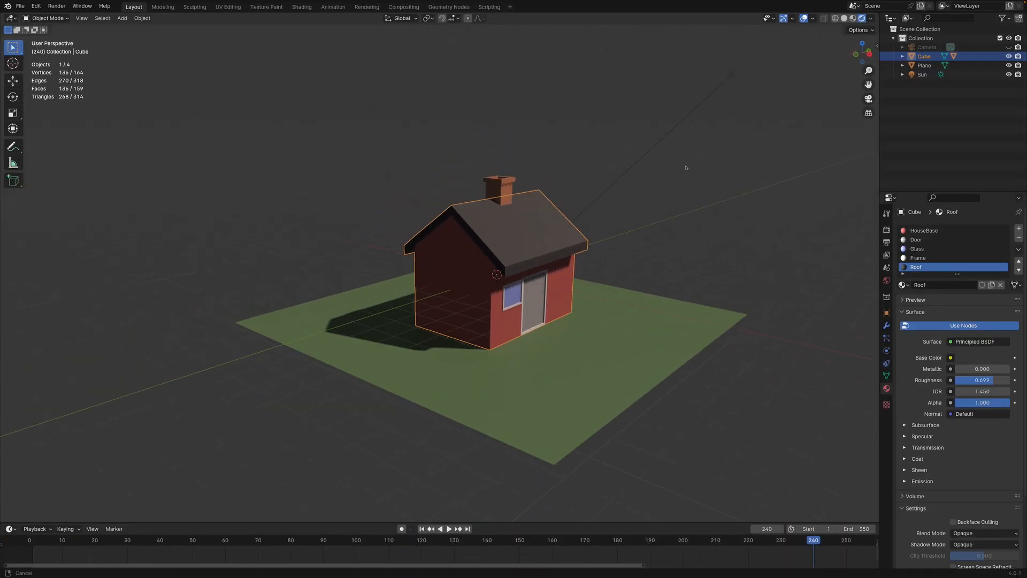
middle_drag(686, 167, 675, 160)
click(715, 83)
mouse_move(675, 97)
middle_down()
mouse_move(610, 85)
mouse_move(688, 90)
mouse_move(696, 100)
mouse_move(682, 99)
middle_up()
scroll(582, 167, up, 2)
click(509, 197)
middle_drag(509, 197, 698, 193)
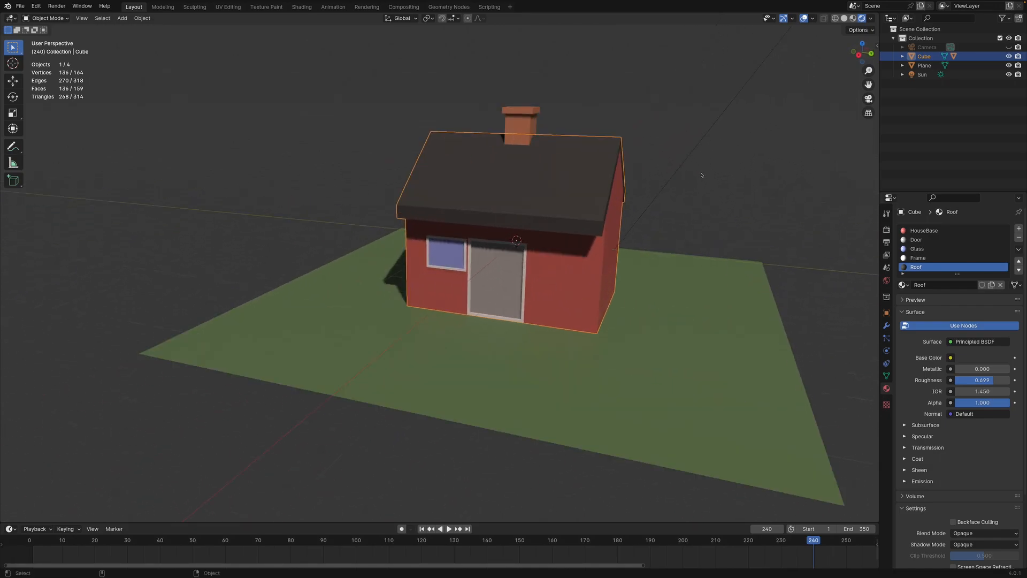